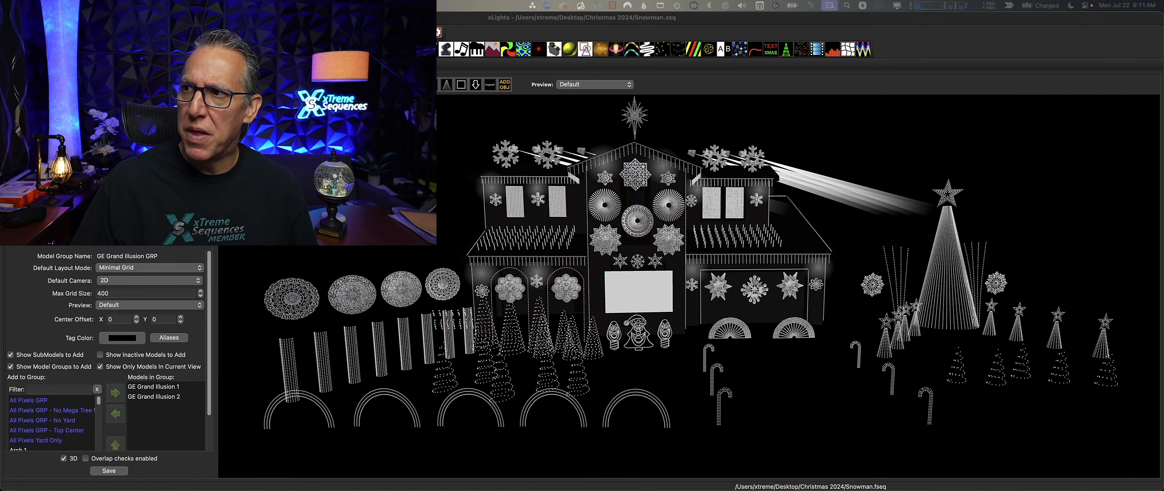
# Switch to TestFlight and review the What to Test notes for xLights version 2024.13.1
pyautogui.moveTo(1163, 69); pyautogui.dragTo(668, 36)
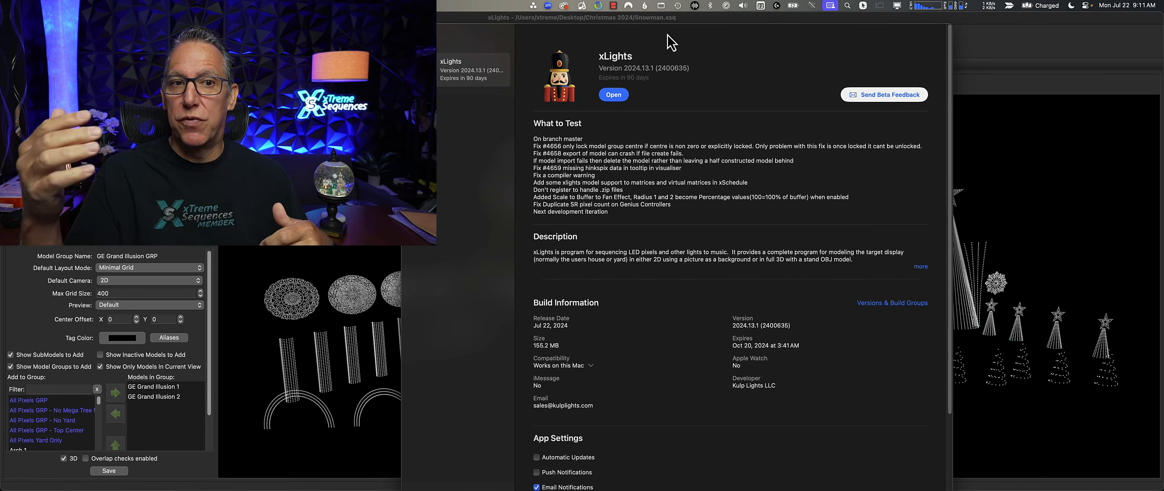
pyautogui.click(453, 80)
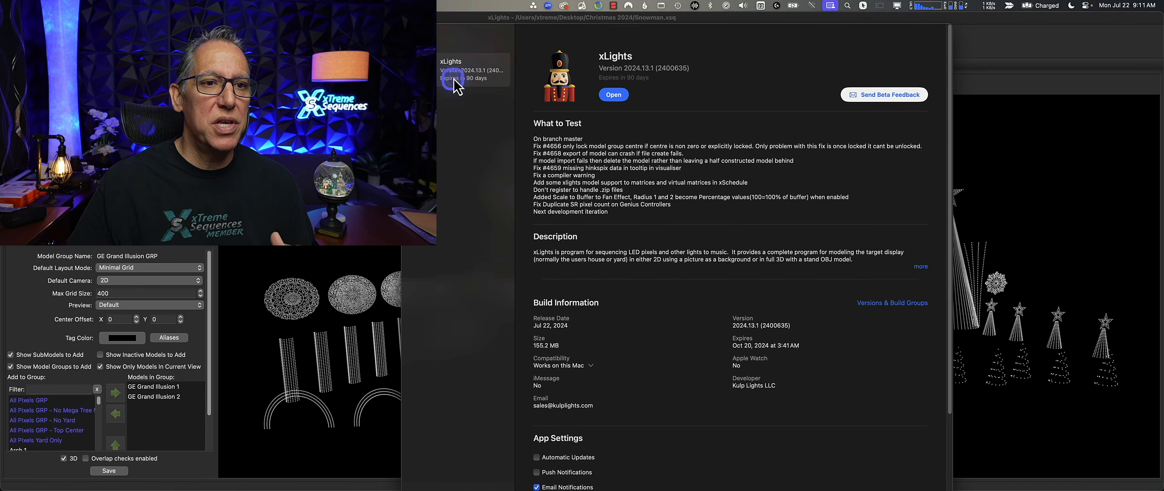
pyautogui.hotkey('alt', 'm')
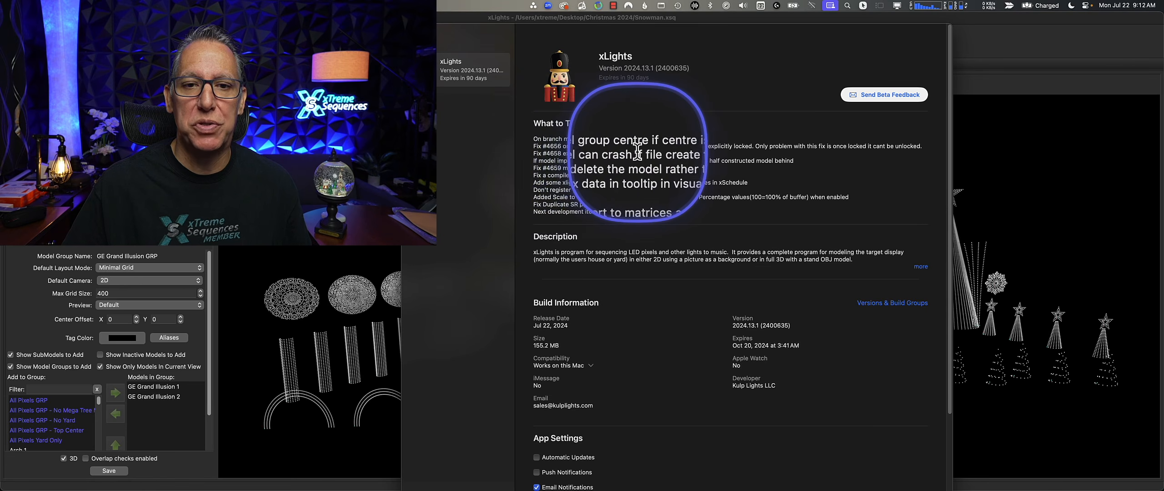
pyautogui.hotkey('ctrl', 'alt', 'm')
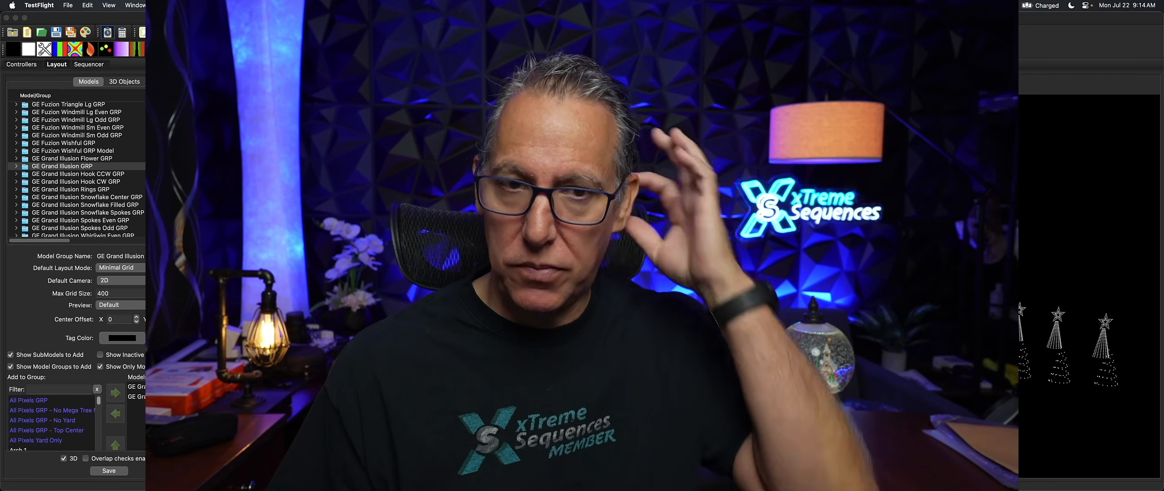
# Look through the available xLights versions and builds in TestFlight, and close its window
pyautogui.click(1085, 64)
pyautogui.press('super+w')
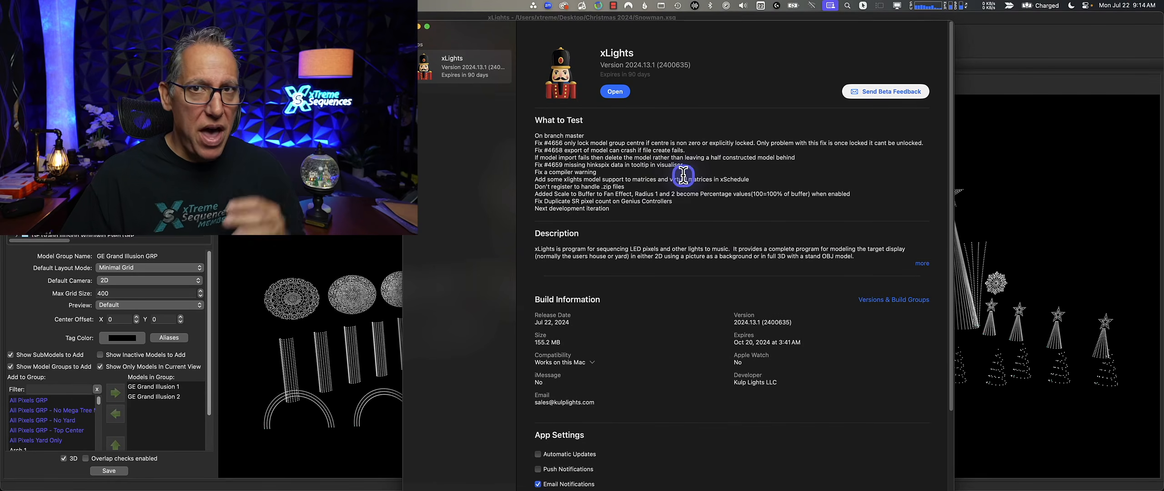
pyautogui.click(894, 300)
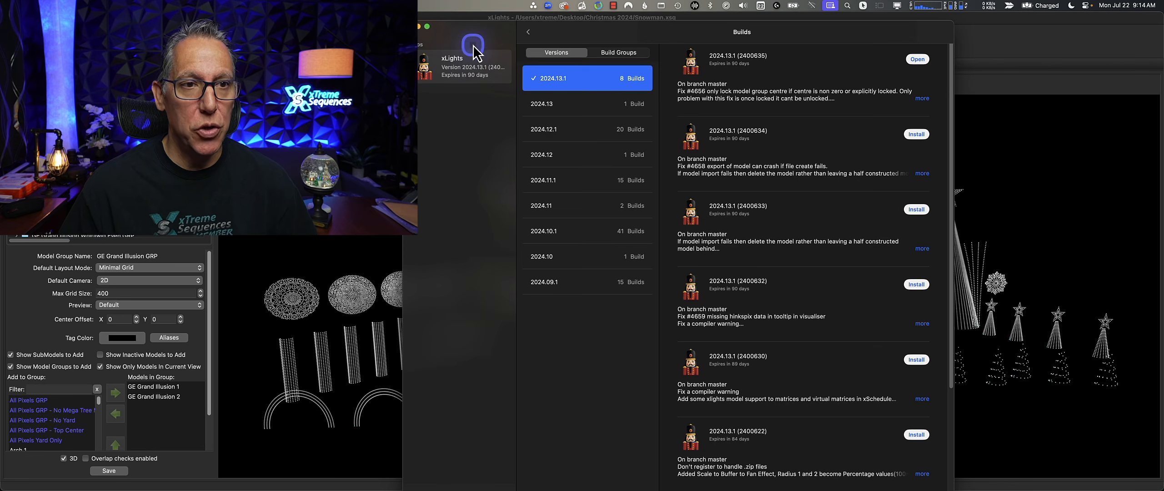
pyautogui.click(464, 19)
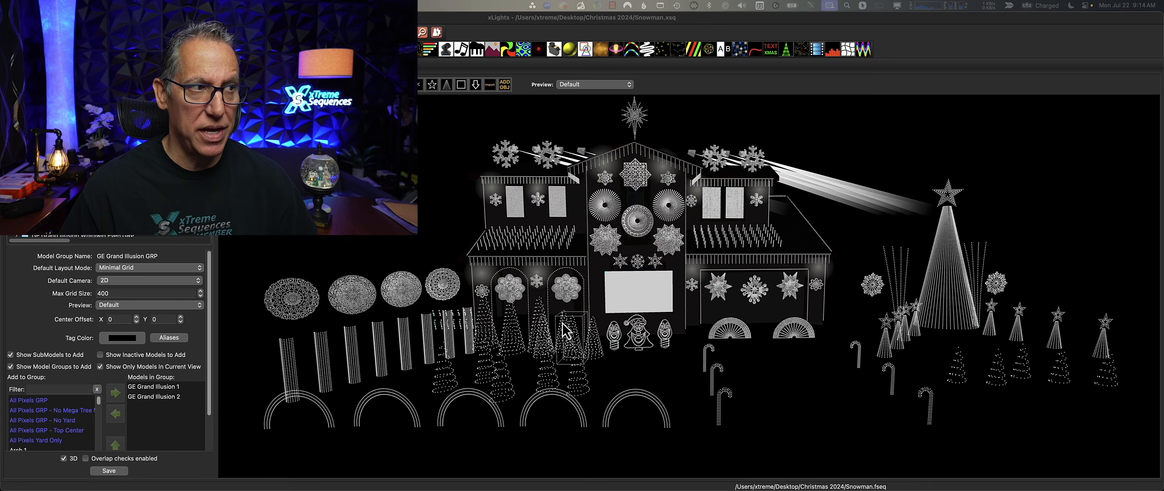
# Switch from the layout to the sequencer to show the Snowman sequence
pyautogui.click(96, 66)
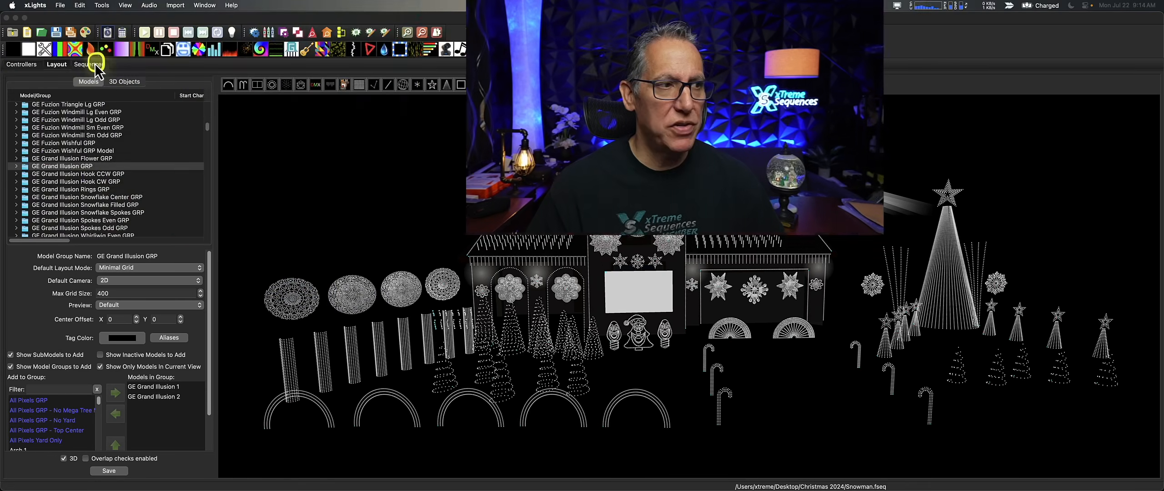
pyautogui.click(457, 185)
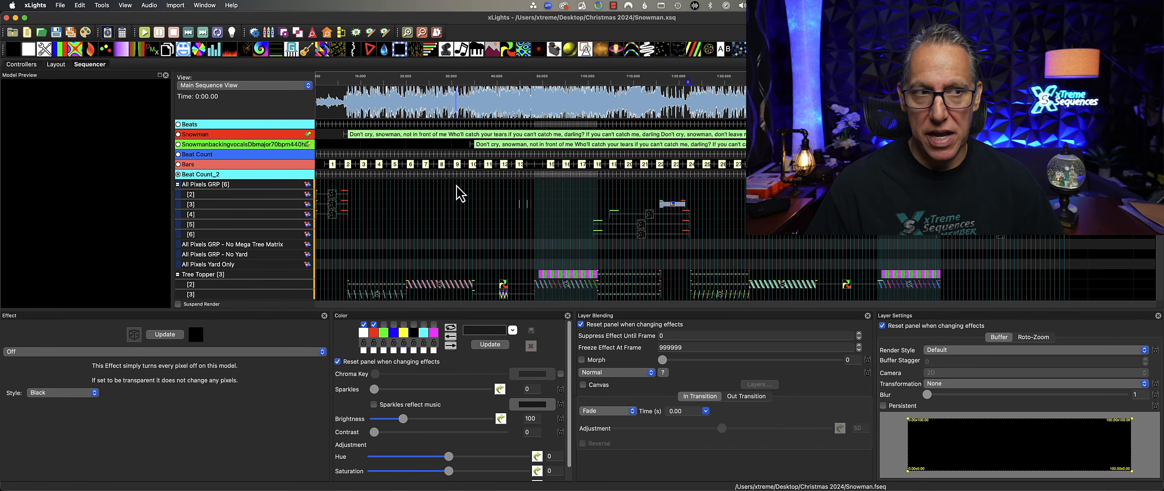
# Minimise the xLights window and move the Snowman.xsqz file to the middle of the desktop
pyautogui.click(15, 18)
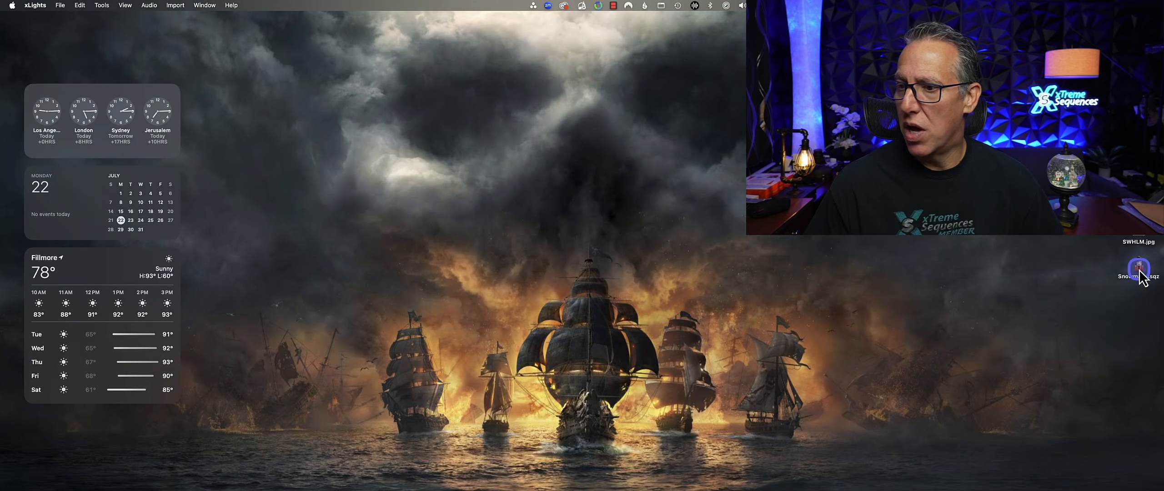
pyautogui.moveTo(1142, 278); pyautogui.dragTo(675, 221)
pyautogui.click(762, 302)
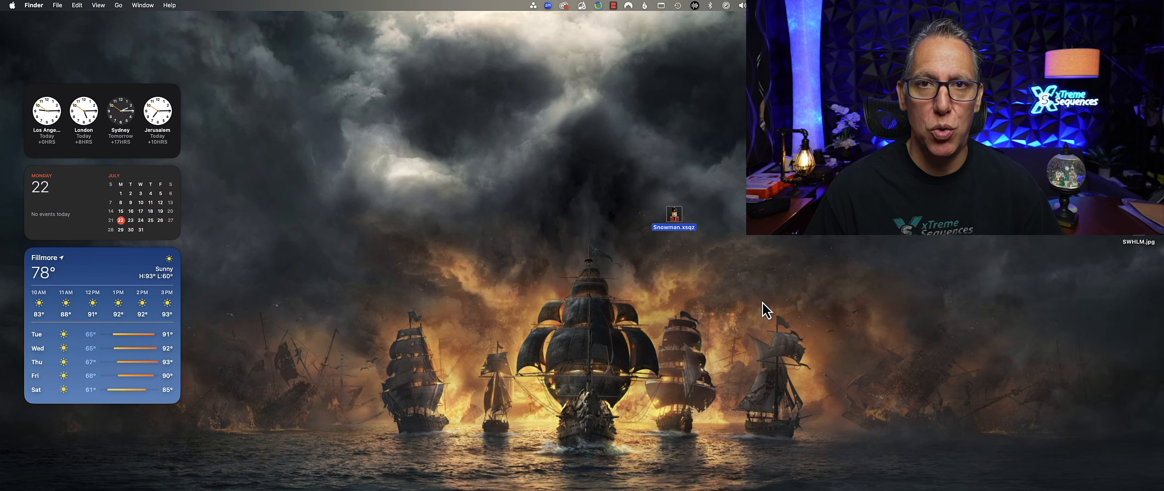
# Open the Snowman.xsqz package without saving the model, view, perspective and preset changes, and restore the minimised xLights window
pyautogui.click(687, 228)
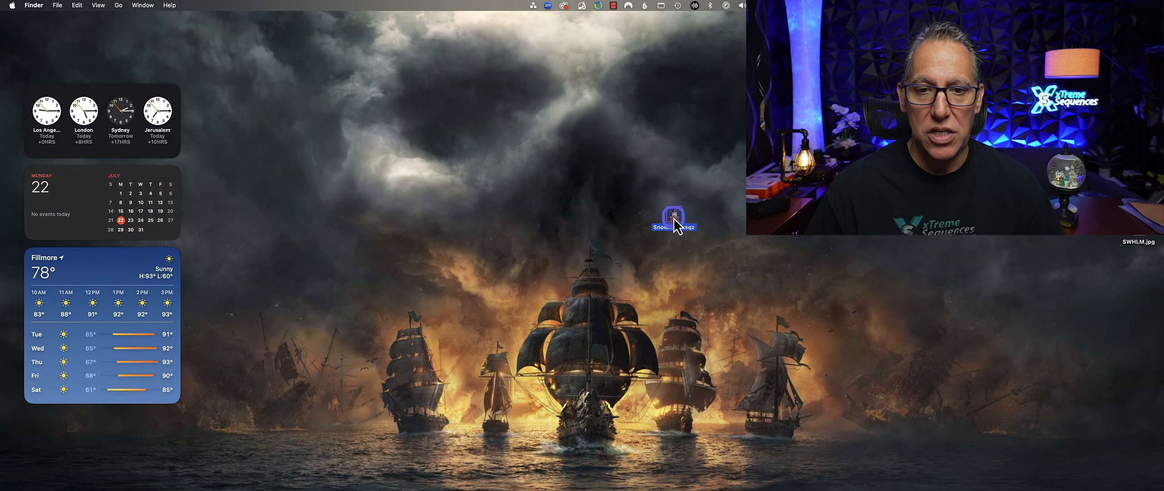
pyautogui.doubleClick(674, 218)
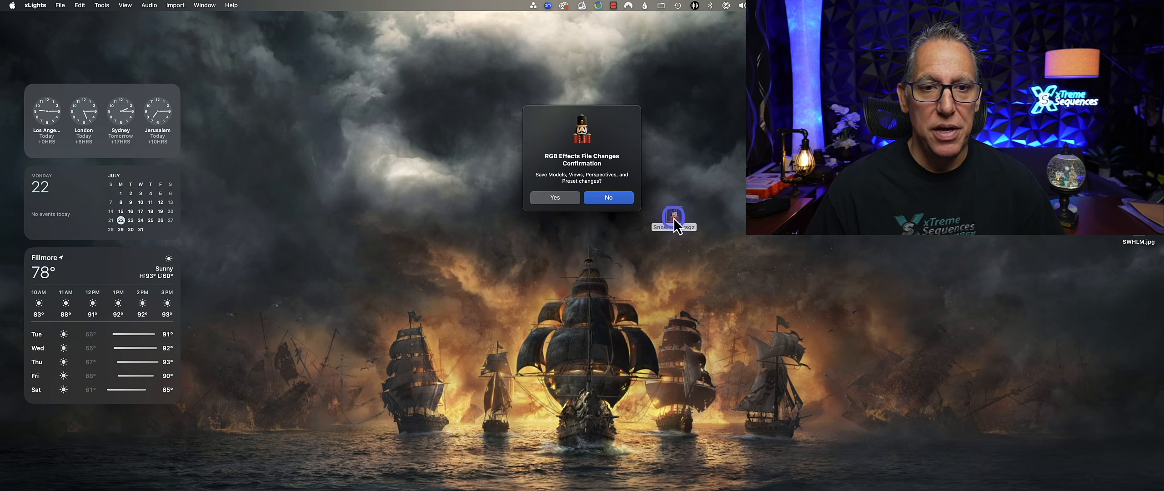
pyautogui.click(613, 203)
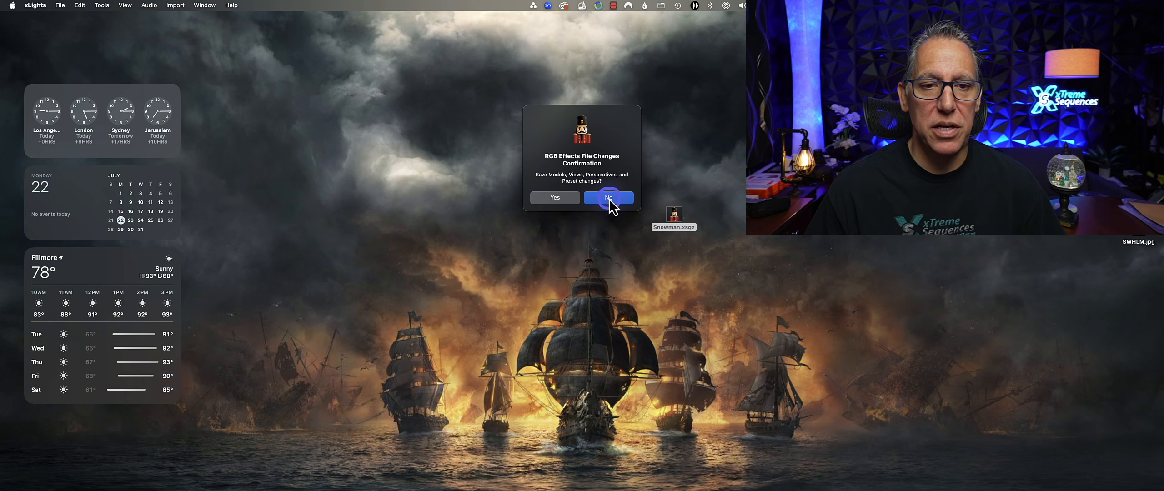
pyautogui.click(675, 266)
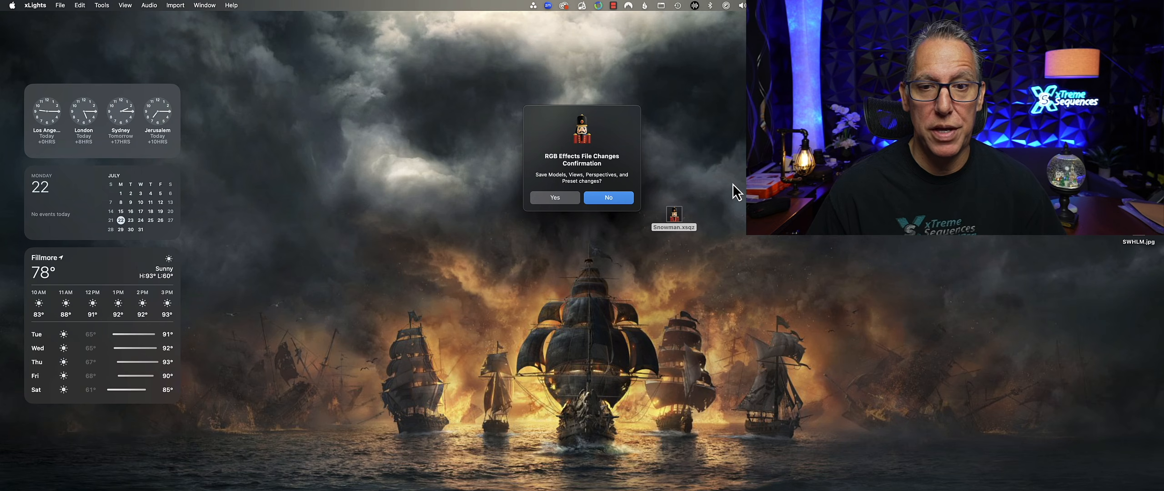
pyautogui.click(620, 206)
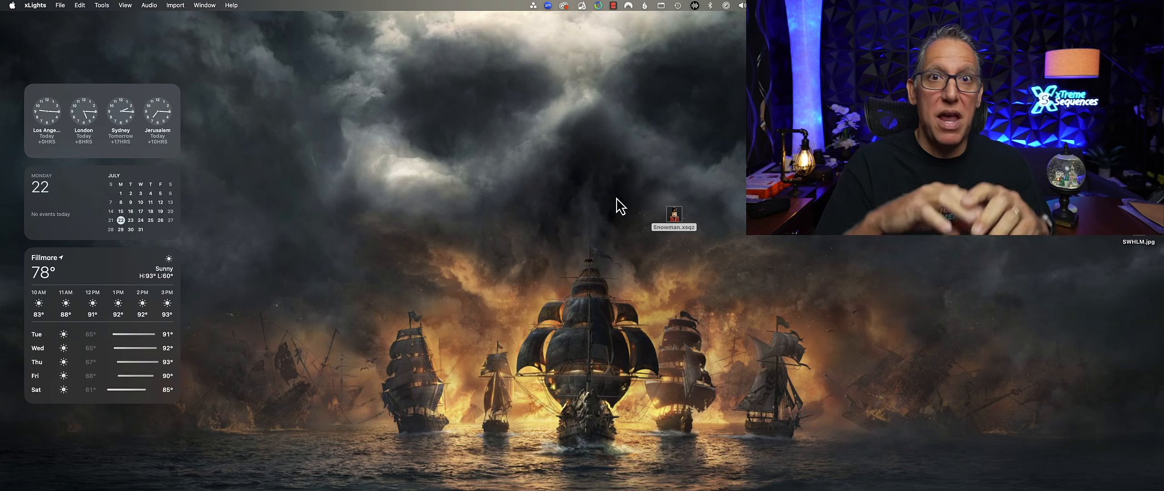
pyautogui.click(773, 270)
pyautogui.moveTo(668, 486)
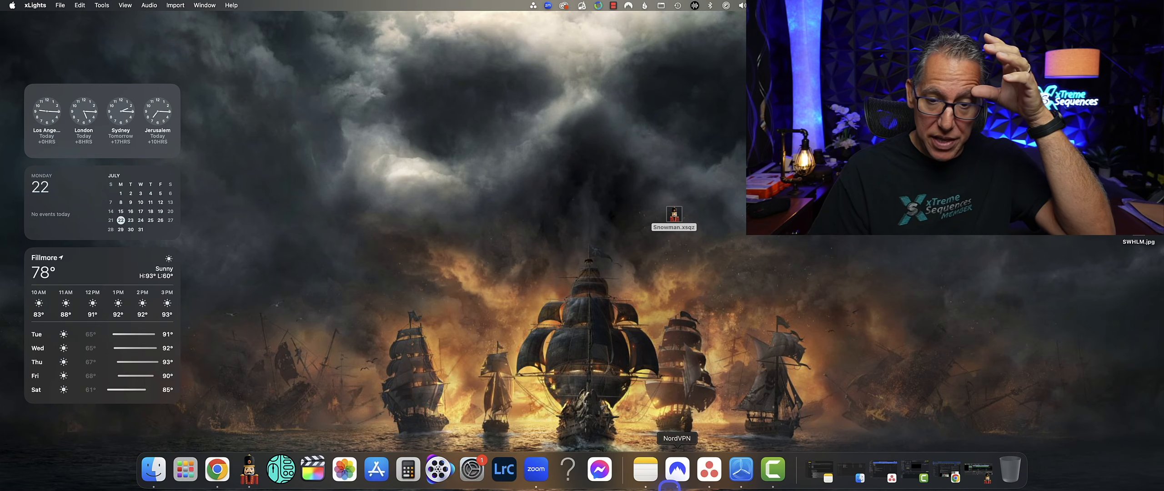
pyautogui.click(978, 472)
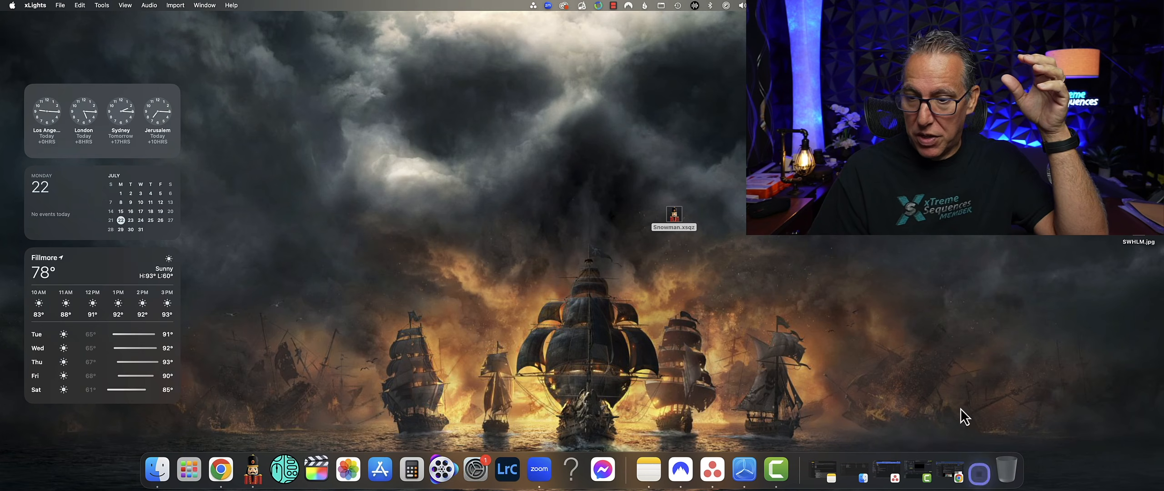
pyautogui.click(108, 111)
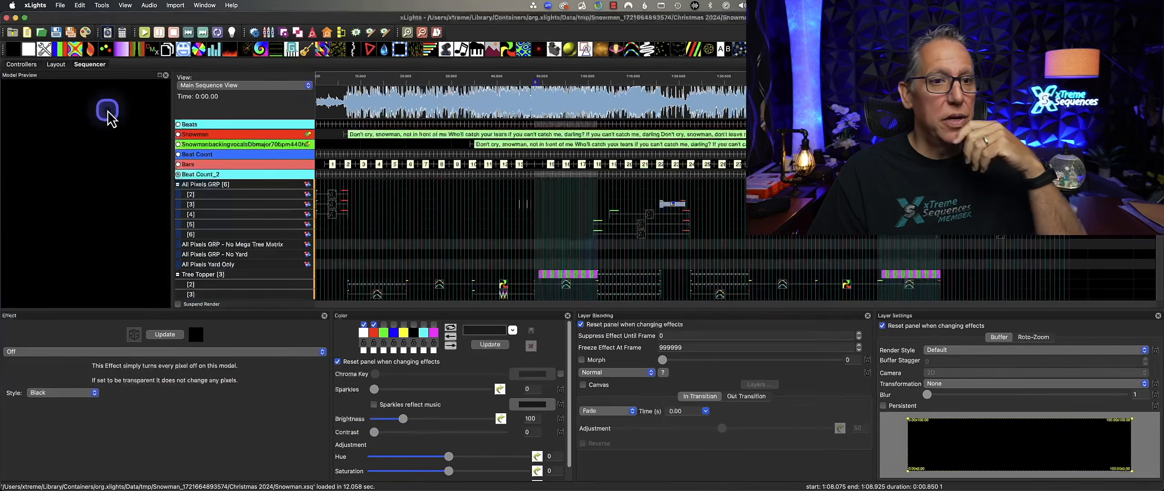
pyautogui.click(35, 5)
pyautogui.click(574, 206)
pyautogui.click(649, 218)
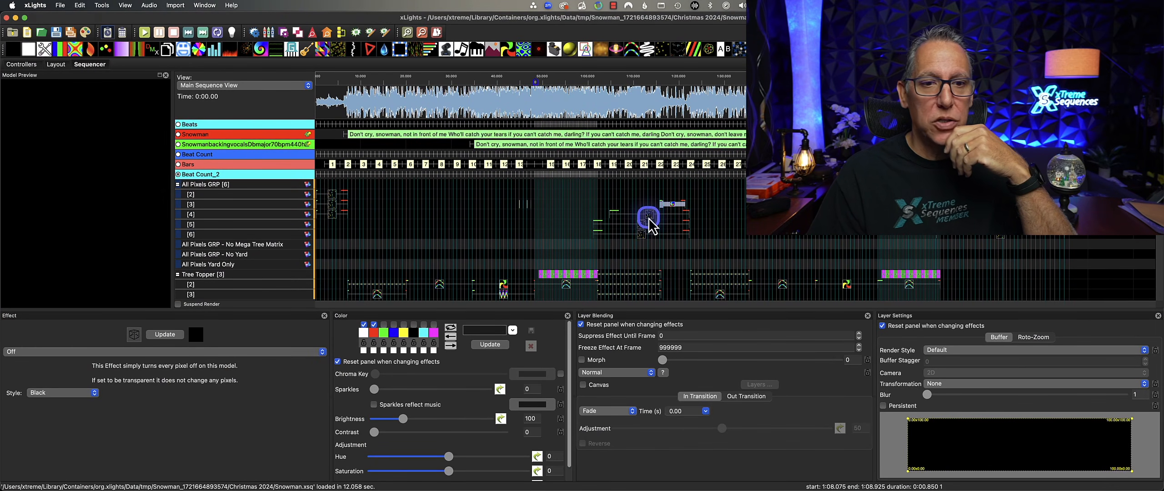
pyautogui.click(728, 195)
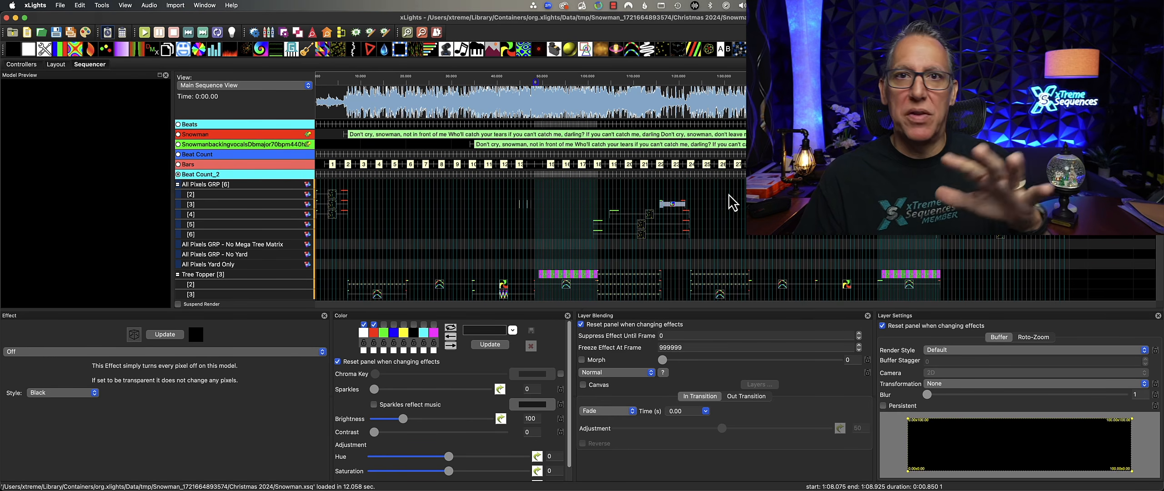
# Hide xLights and check which applications the Snowman.xsqz file can be opened with
pyautogui.press('super+h')
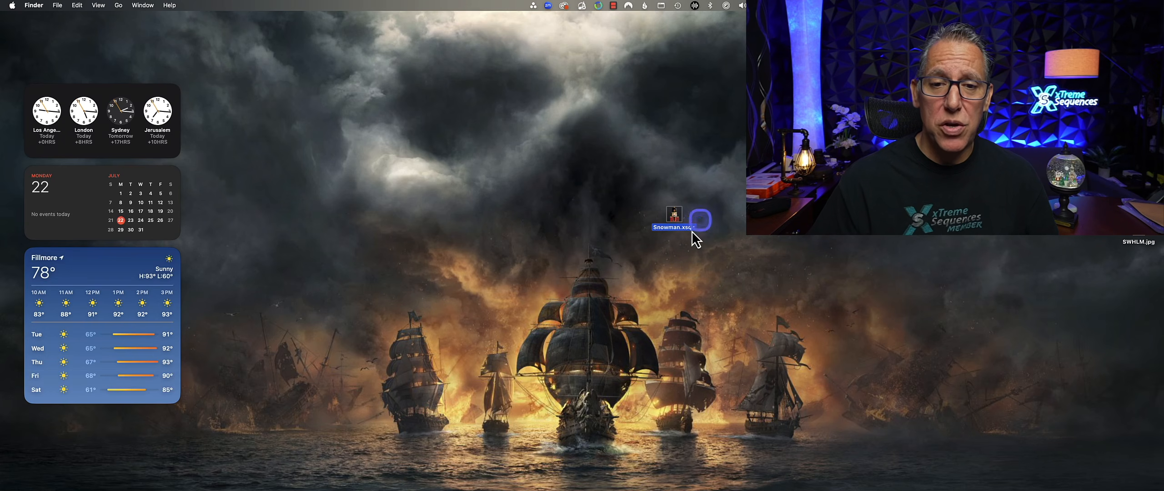
pyautogui.rightClick(677, 228)
pyautogui.moveTo(710, 244)
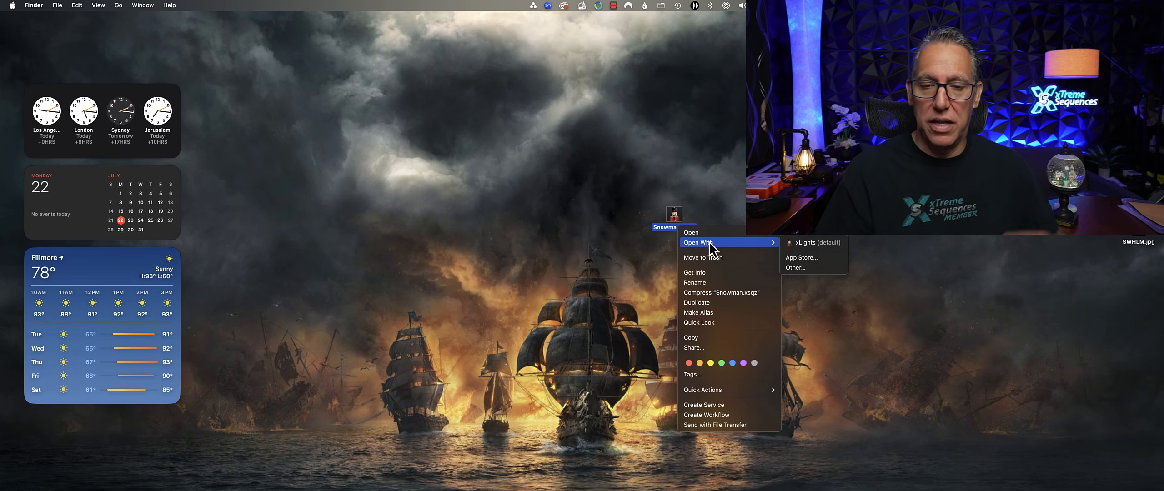
pyautogui.click(737, 184)
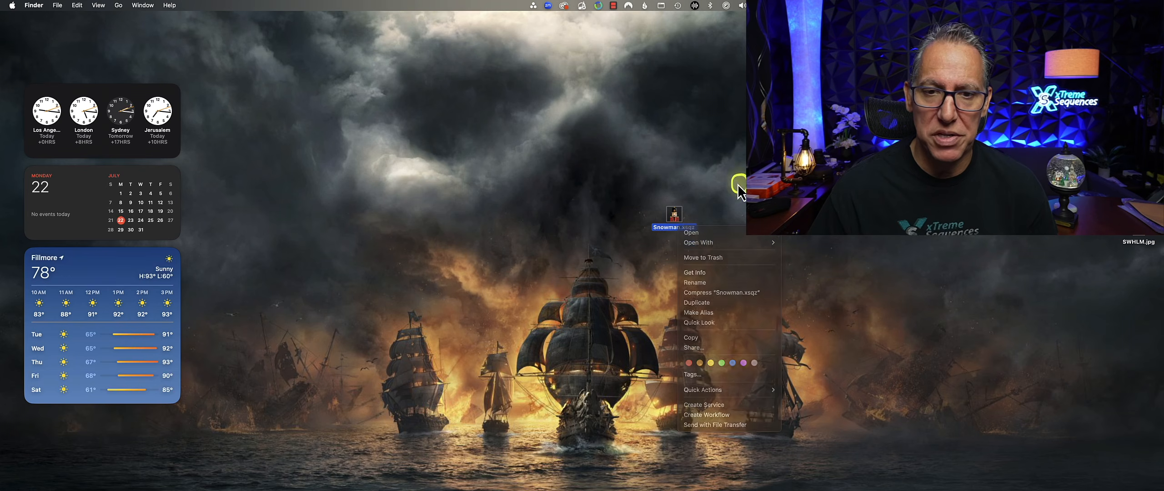
# Start renaming Snowman.xsqz to Snowman.zip on the desktop, but choose to keep the .xsqz extension
pyautogui.rightClick(678, 229)
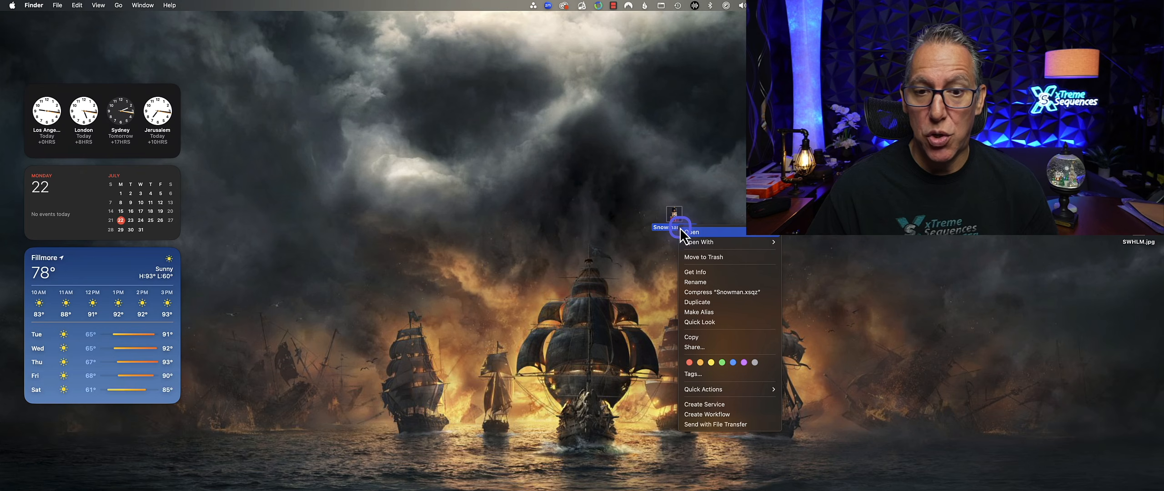
pyautogui.click(708, 282)
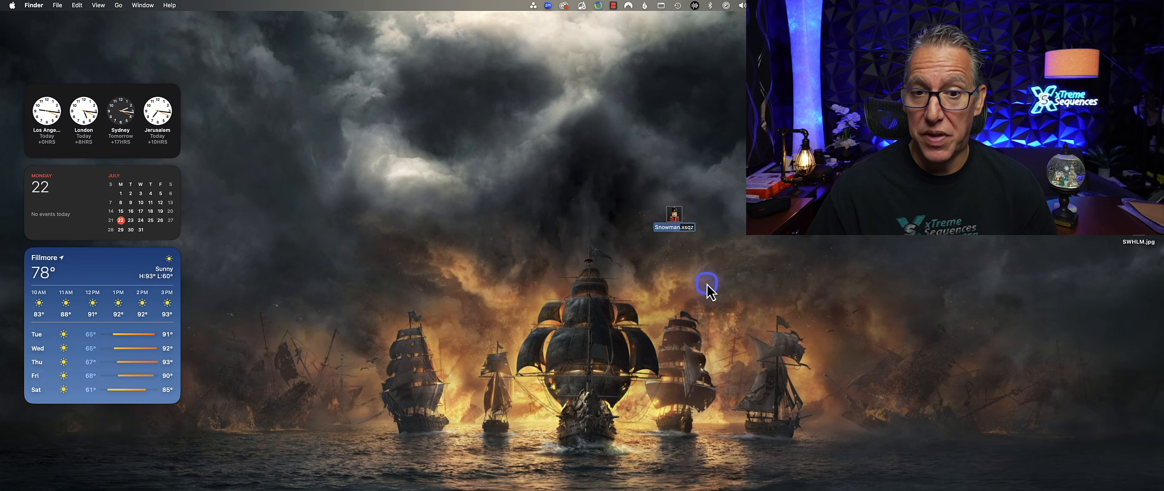
pyautogui.click(691, 227)
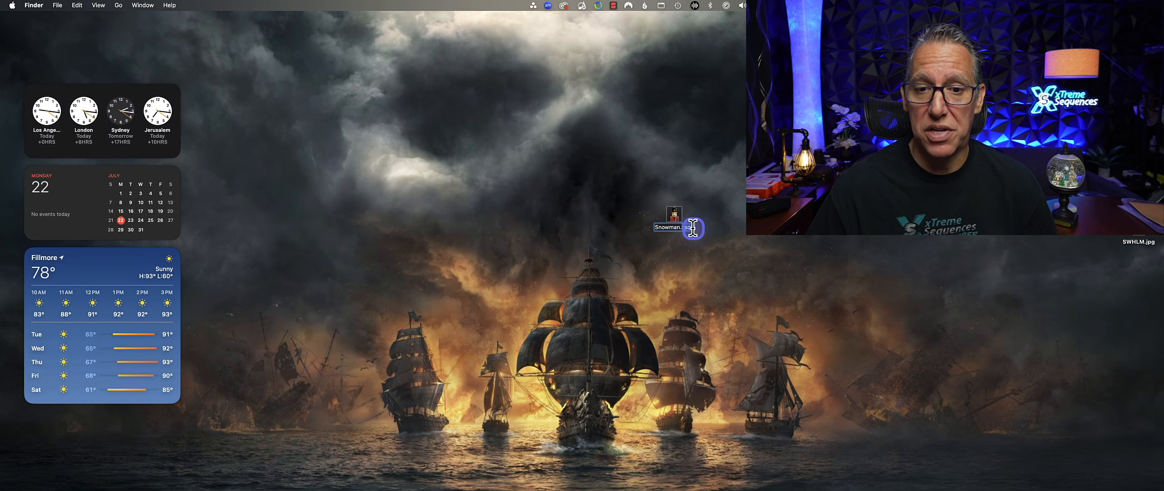
pyautogui.write('zip')
pyautogui.click(762, 287)
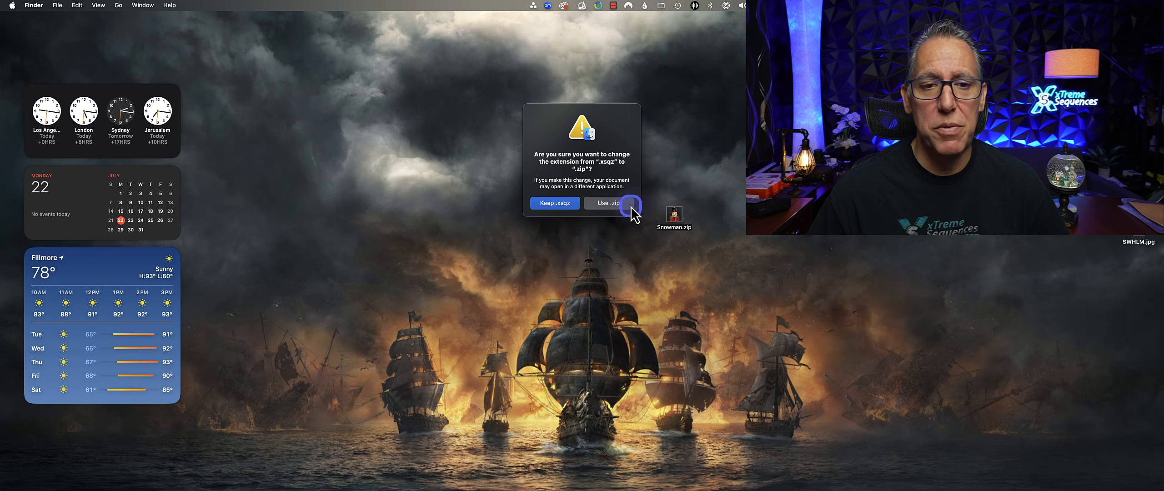
pyautogui.click(561, 207)
# Open the packaged Snowman.xsqz sequence in xLights again
pyautogui.click(672, 215)
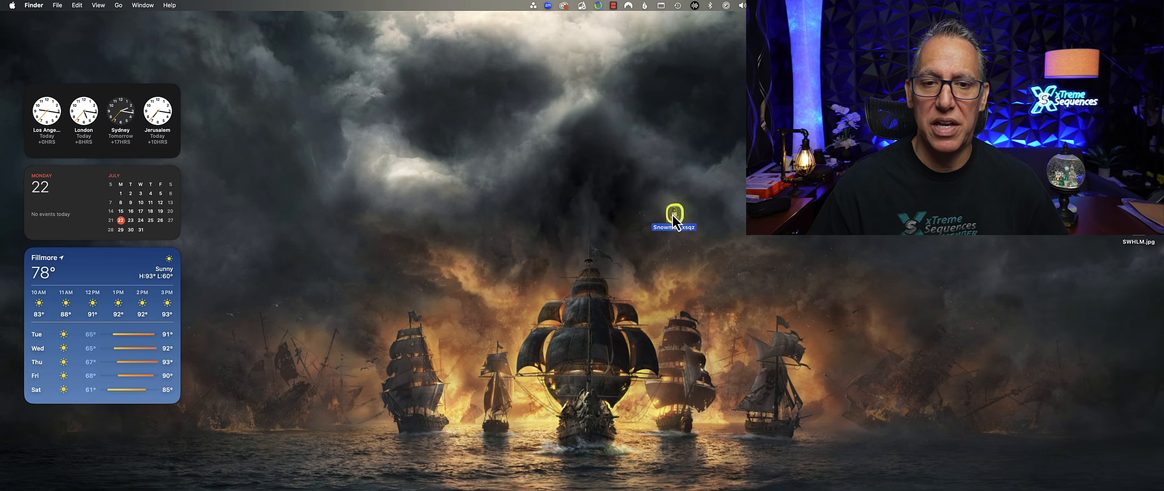
pyautogui.press('super+BackSpace')
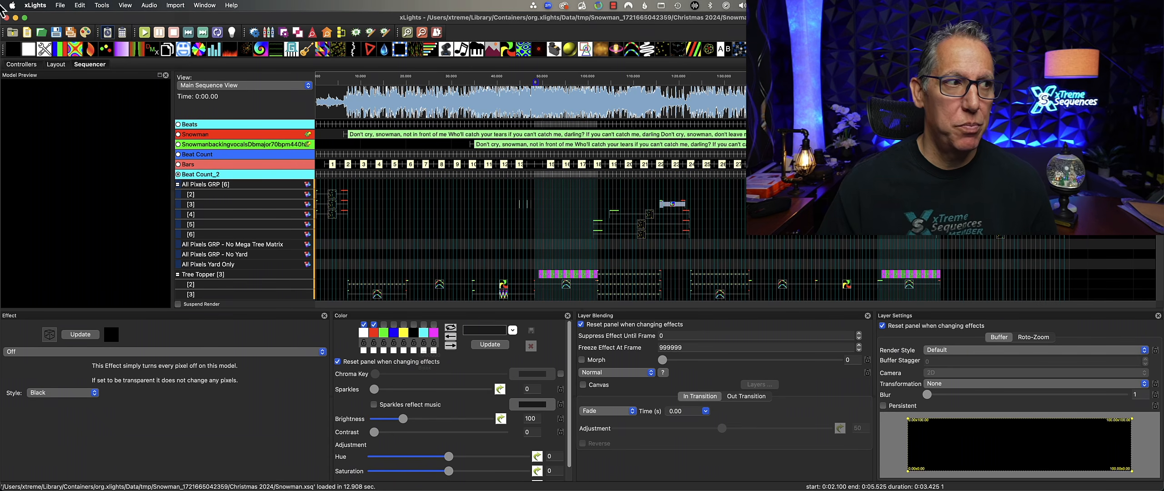
# Try to open the xLights preferences from the packaged Snowman sequence, and dismiss the read-only notice
pyautogui.click(31, 6)
pyautogui.click(44, 27)
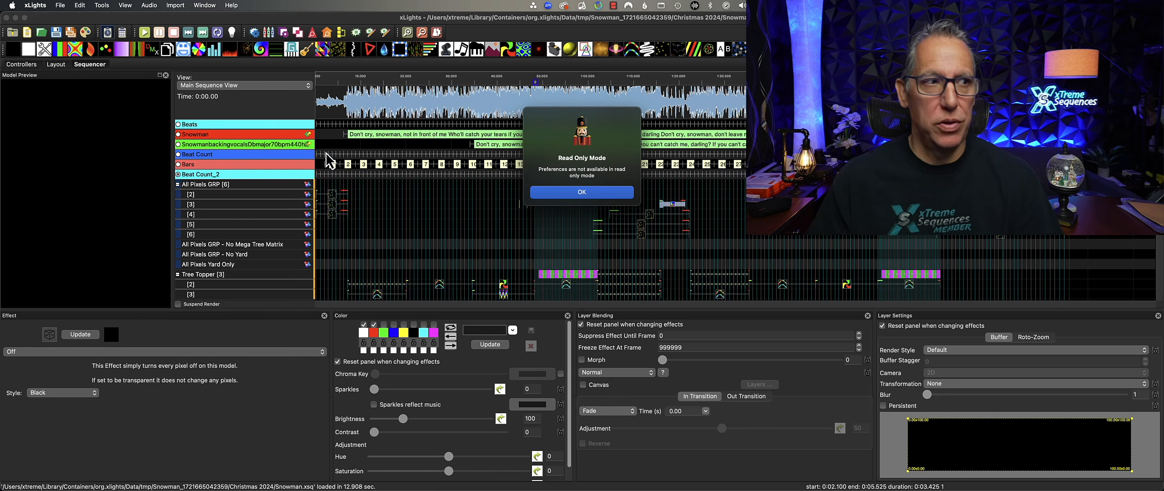
pyautogui.click(602, 195)
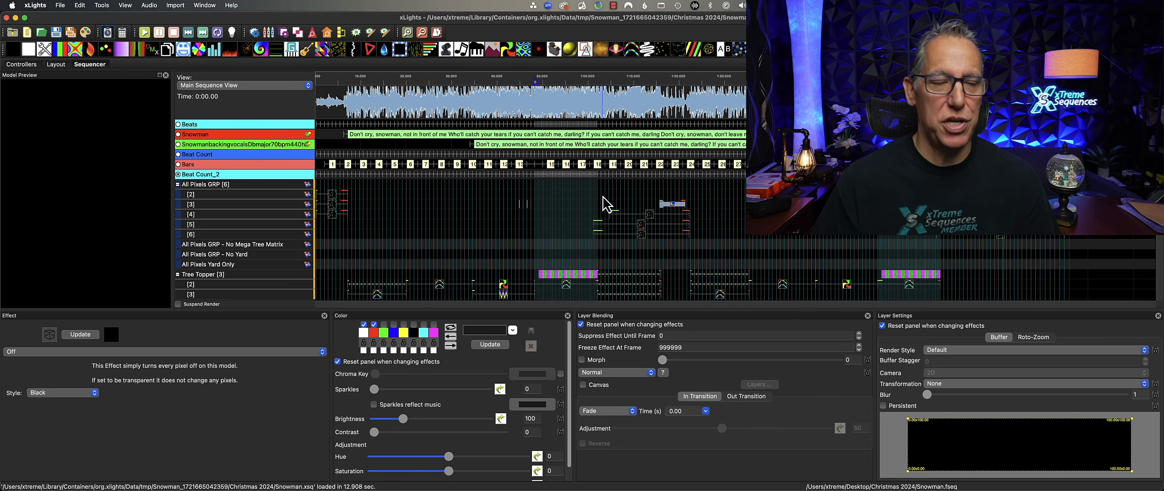
# Scrub the Snowman sequence's timeline playhead to 0:59.500
pyautogui.click(462, 186)
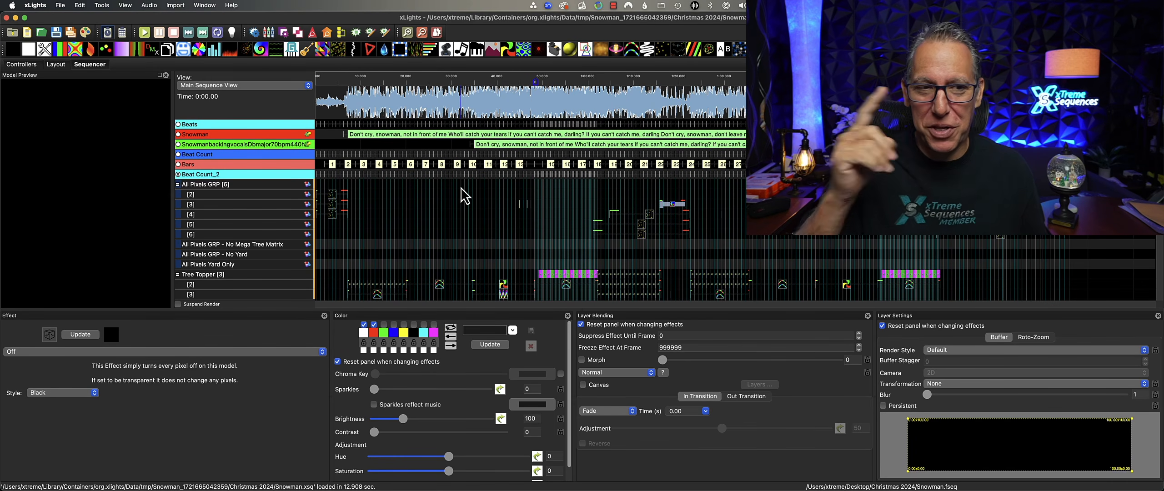
pyautogui.click(148, 5)
pyautogui.click(150, 143)
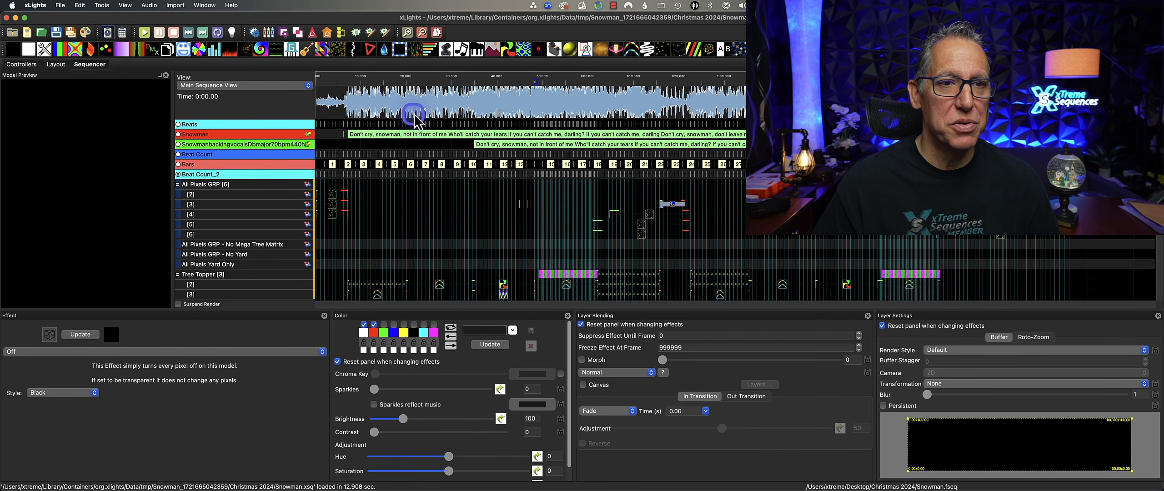
pyautogui.click(447, 78)
pyautogui.moveTo(447, 80); pyautogui.dragTo(585, 80)
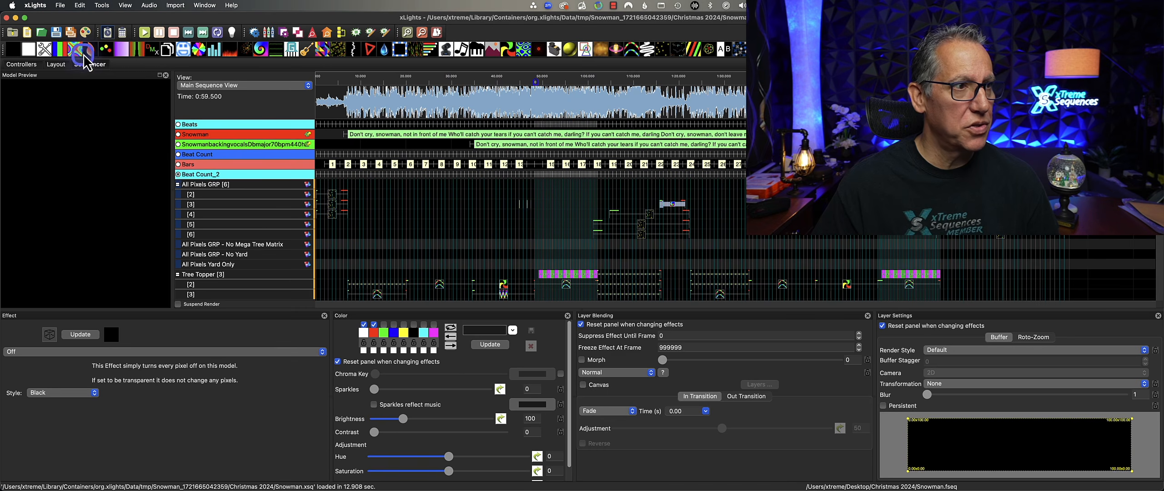
# Render the Snowman sequence and play it from several timeline points between about 0:14 and 1:04
pyautogui.click(523, 232)
pyautogui.click(745, 292)
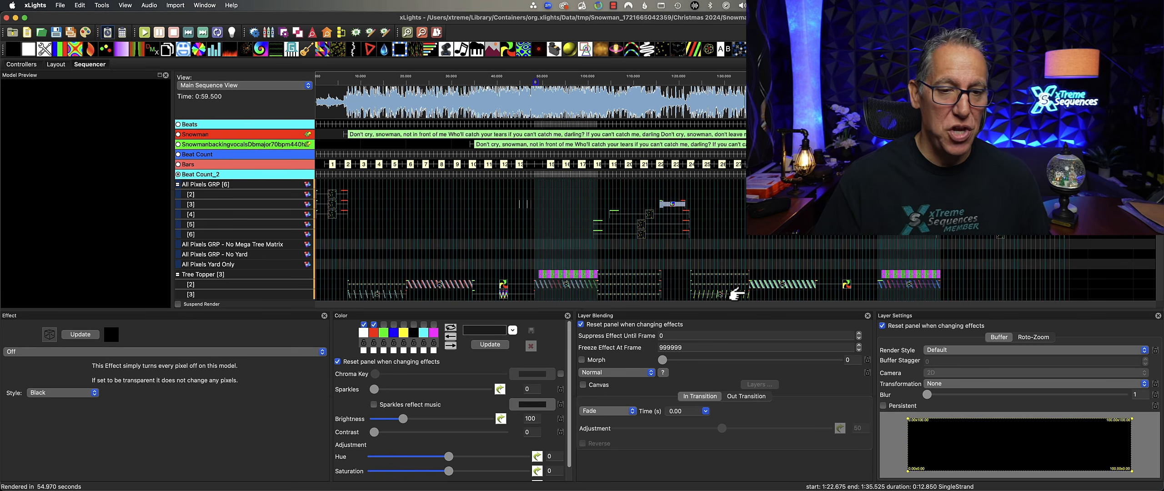
pyautogui.click(380, 81)
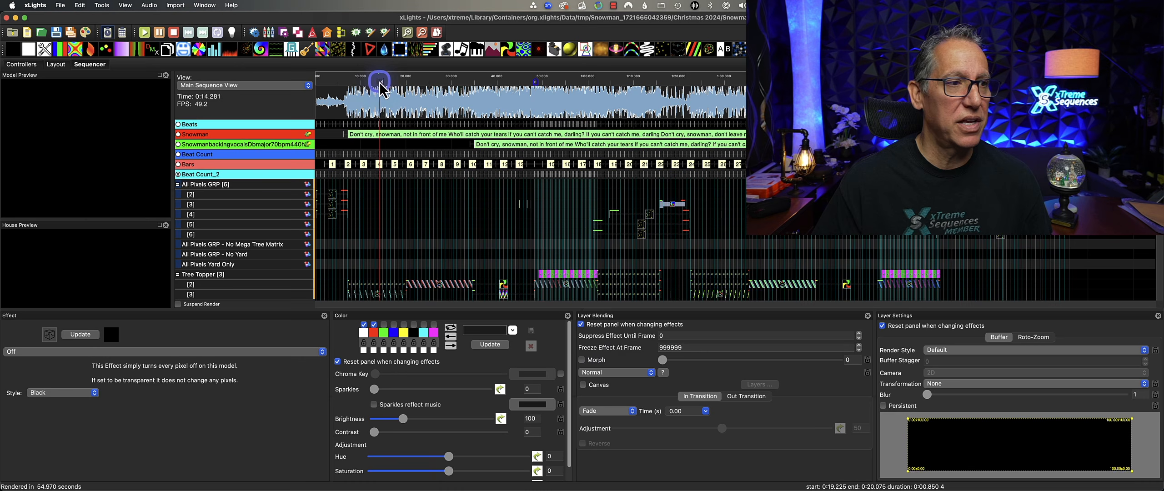
pyautogui.click(469, 80)
pyautogui.click(604, 80)
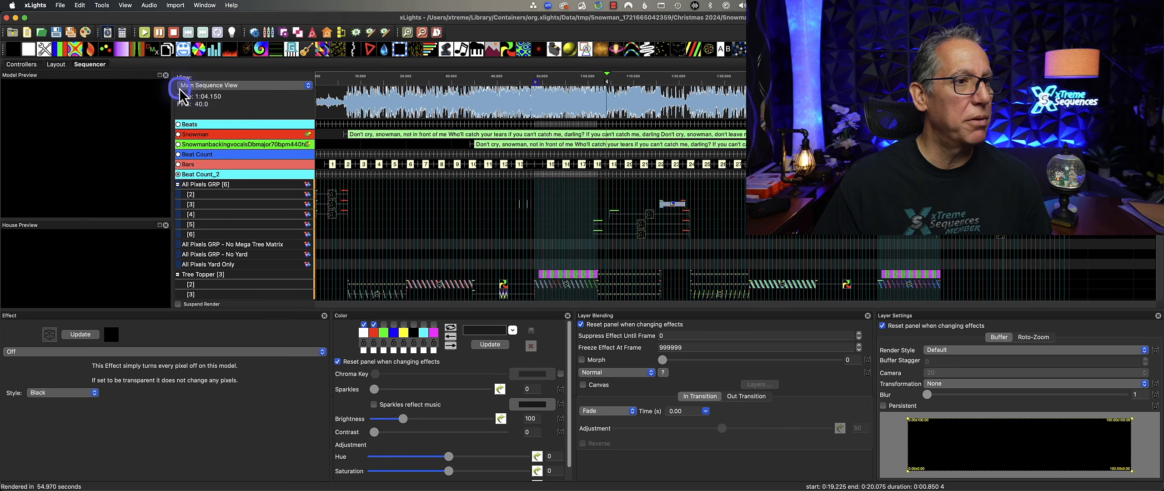
# Enlarge the house preview to view the whole light display, and return to the sequencer's effects grid
pyautogui.click(160, 225)
pyautogui.scroll(-5, 693, 257)
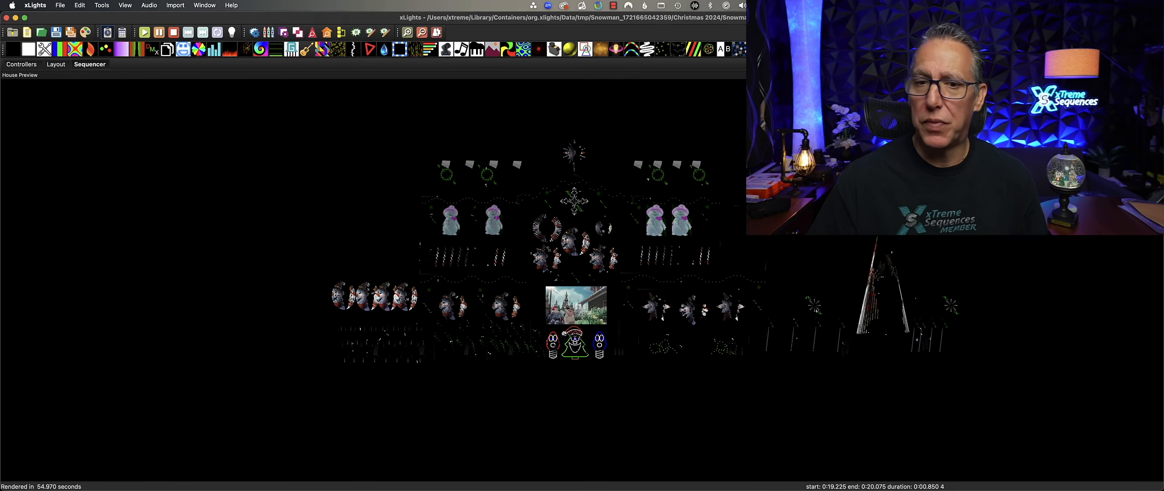
pyautogui.click(1153, 75)
pyautogui.click(573, 249)
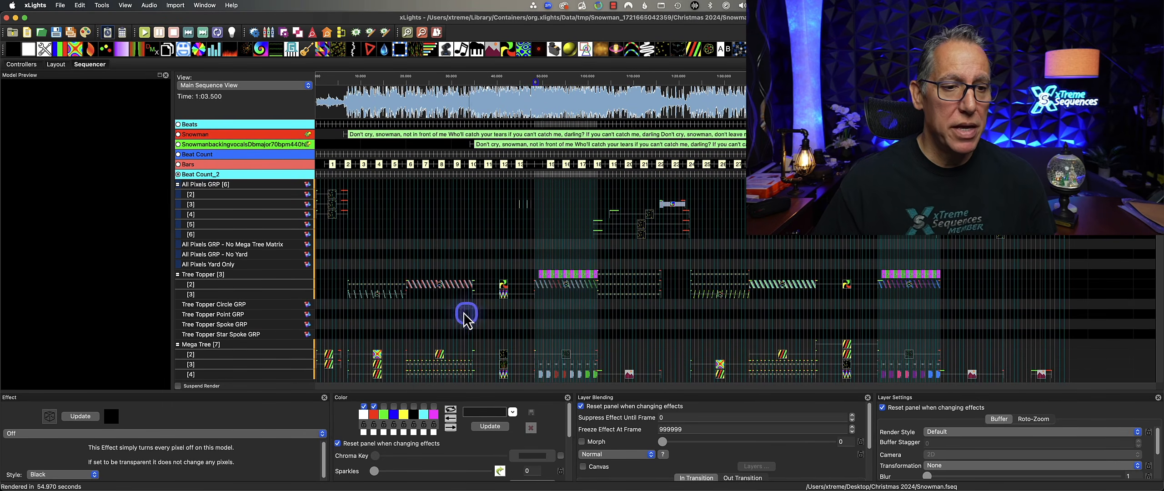
# Delete all effects from the Tree Topper model's layers across the timeline
pyautogui.click(440, 285)
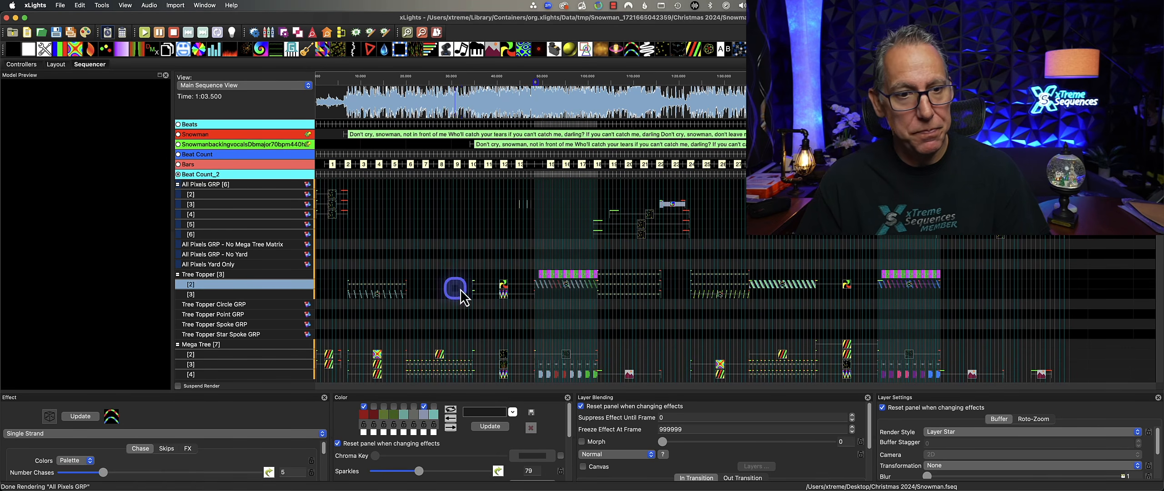
pyautogui.moveTo(468, 287); pyautogui.dragTo(972, 301)
pyautogui.press('Delete')
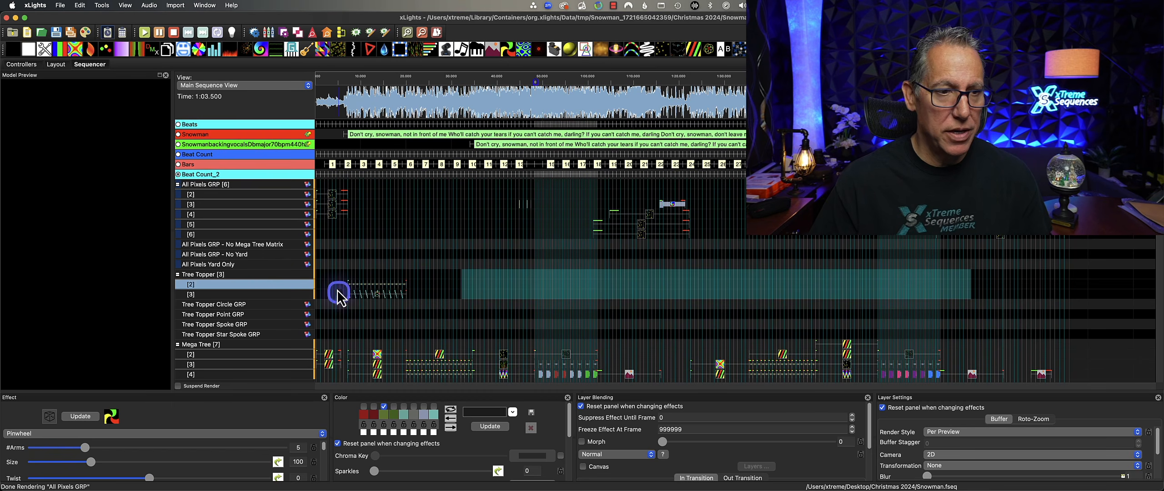
pyautogui.moveTo(334, 274); pyautogui.dragTo(480, 319)
pyautogui.press('Delete')
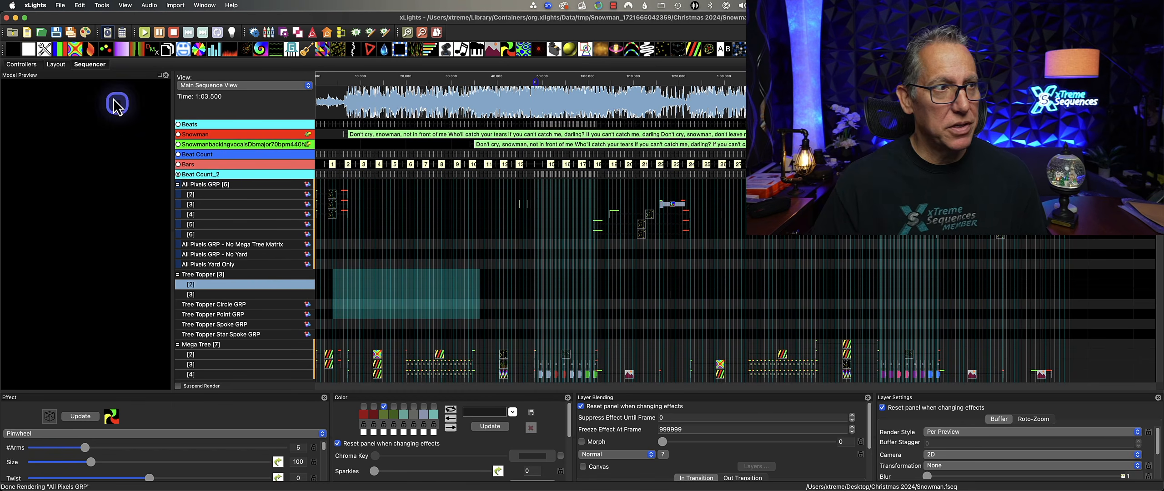
# Try to save the modified Snowman sequence, and dismiss the read-only error
pyautogui.click(60, 5)
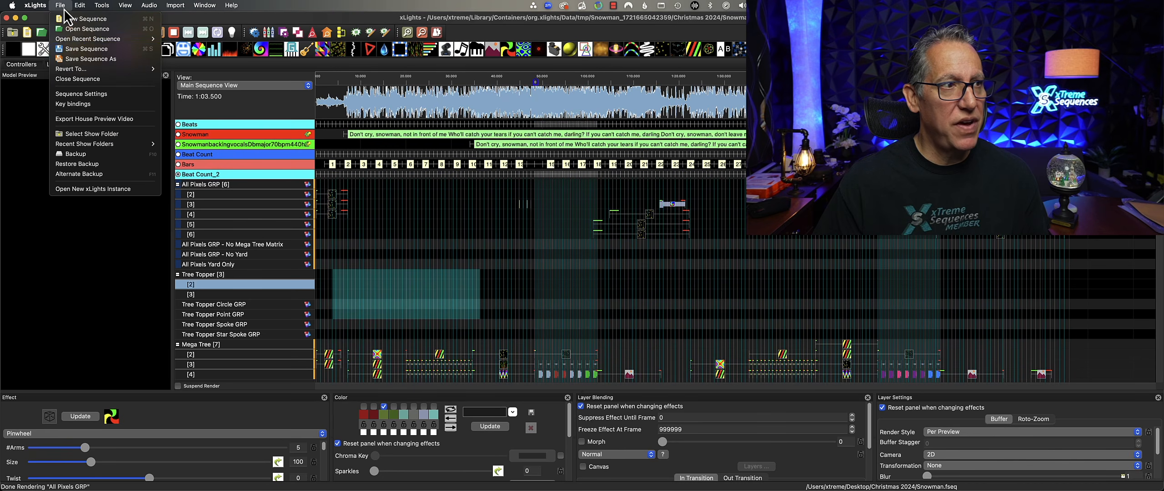
pyautogui.click(86, 49)
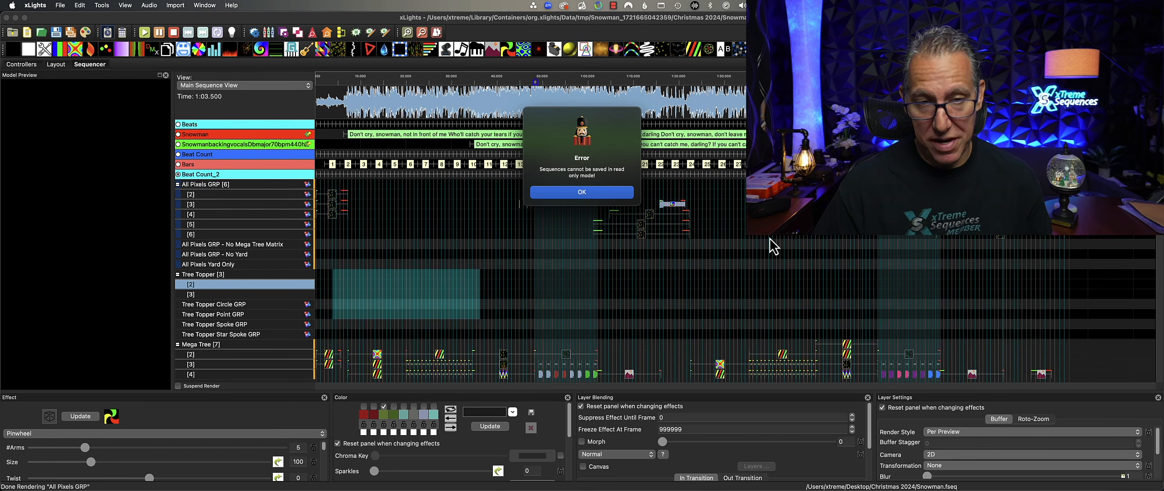
pyautogui.click(579, 191)
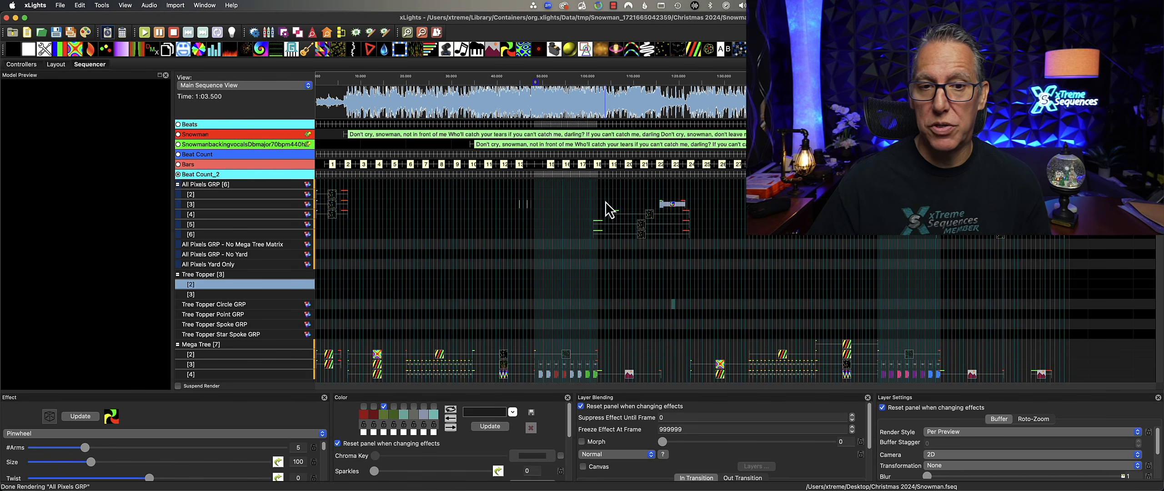
# Select the block of All Pixels GRP effects from about 1:01 to 1:22 on the lower layers and open Effect Presets
pyautogui.moveTo(599, 200); pyautogui.dragTo(704, 248)
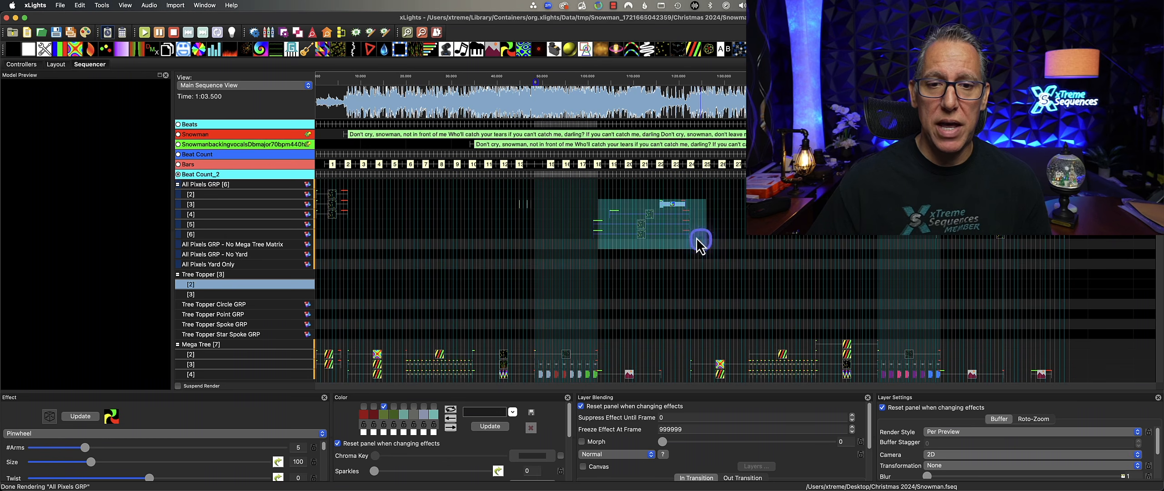
pyautogui.rightClick(667, 222)
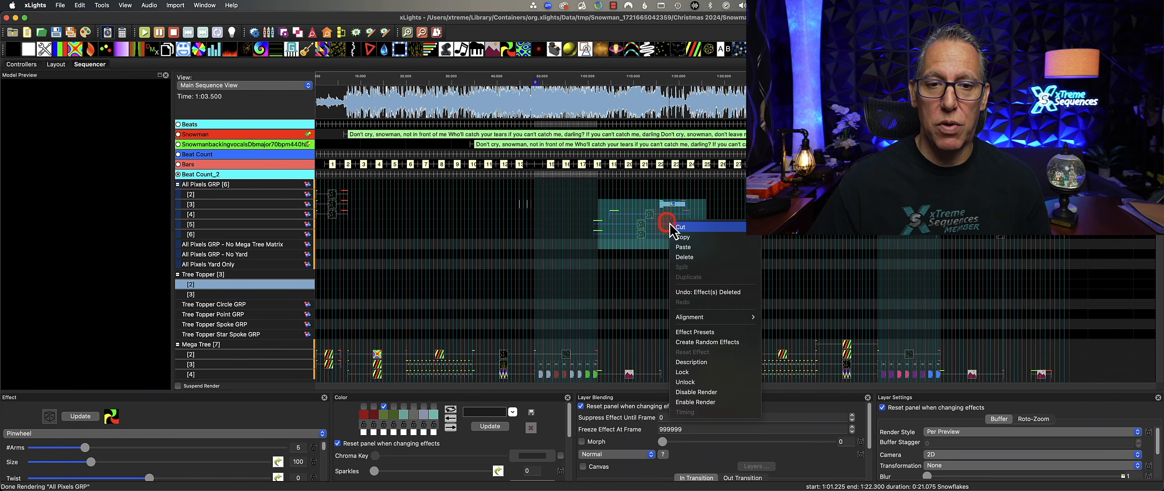
pyautogui.click(714, 332)
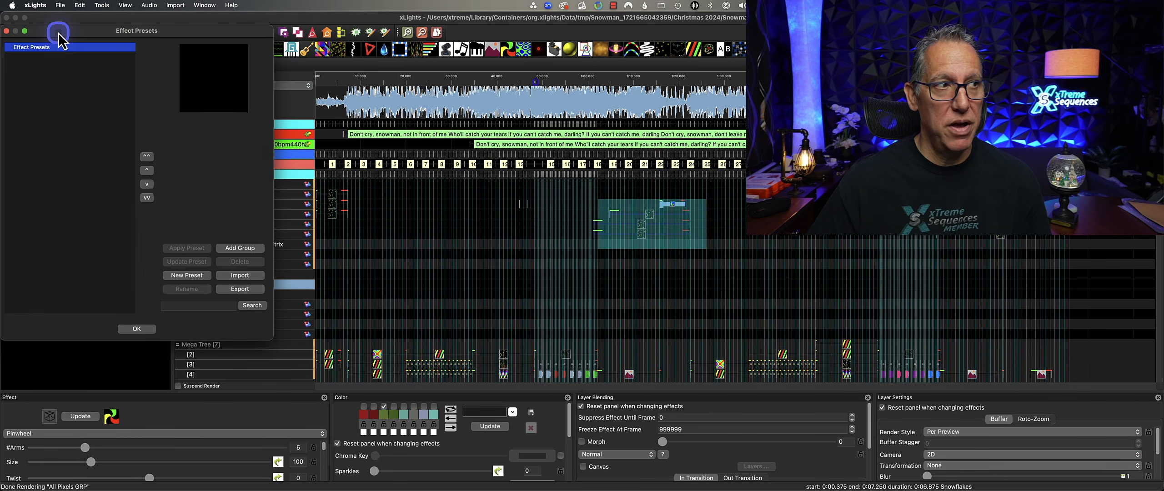
pyautogui.moveTo(56, 34); pyautogui.dragTo(315, 45)
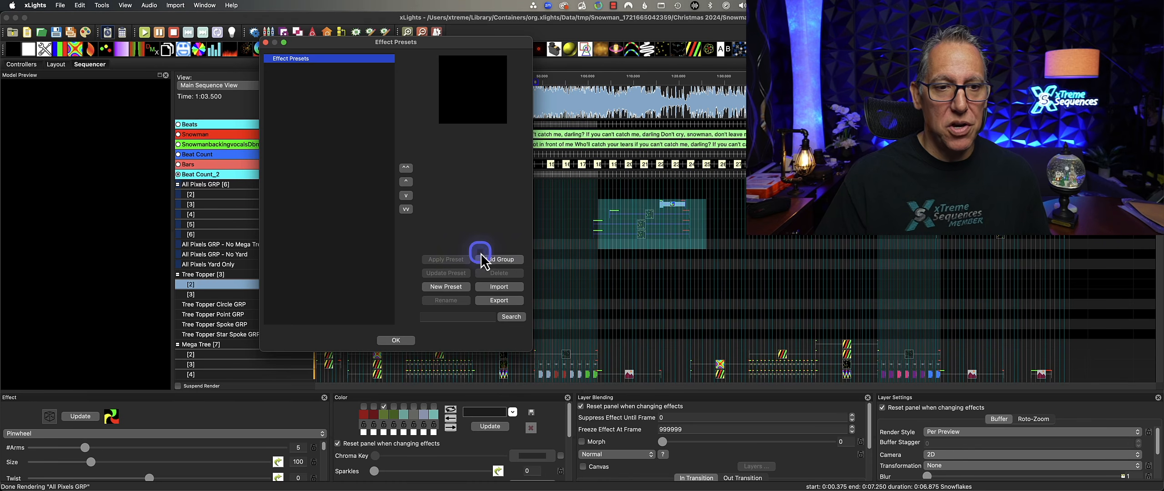
# Add an effect preset group named xtreme
pyautogui.click(502, 262)
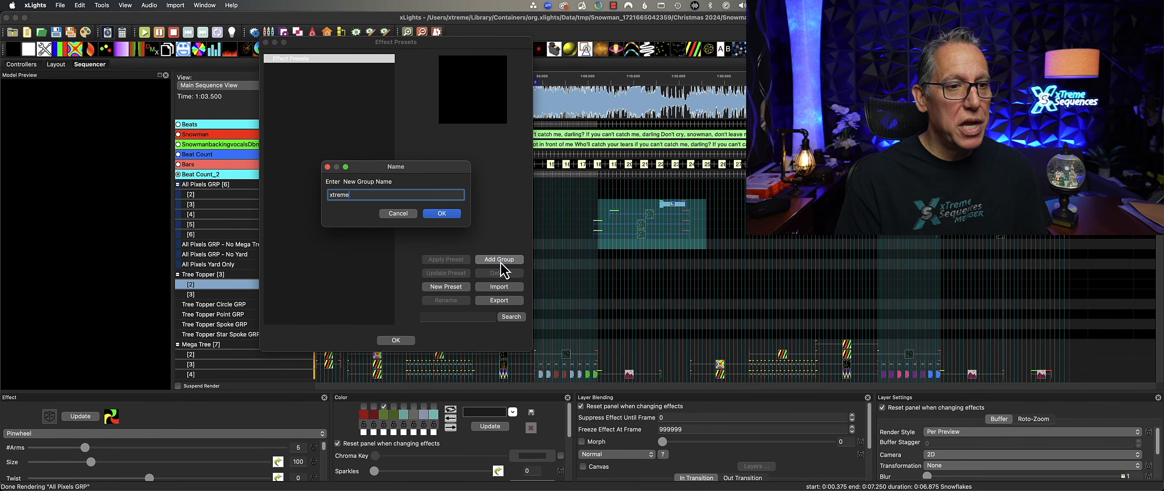
pyautogui.write('xtreme')
pyautogui.click(442, 214)
# Save the selected effects as a new preset named Funky inside the xtreme group
pyautogui.click(451, 287)
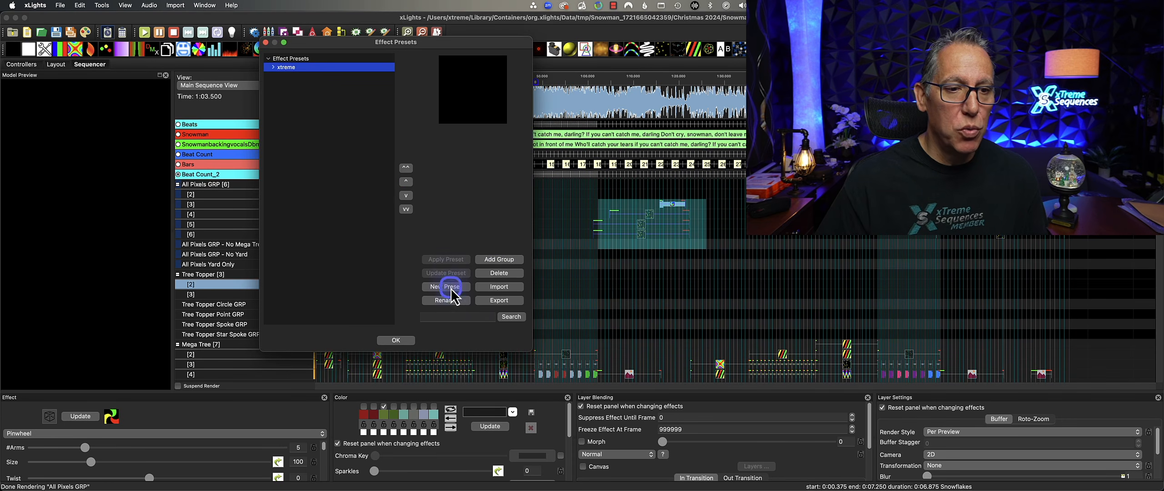
pyautogui.click(553, 272)
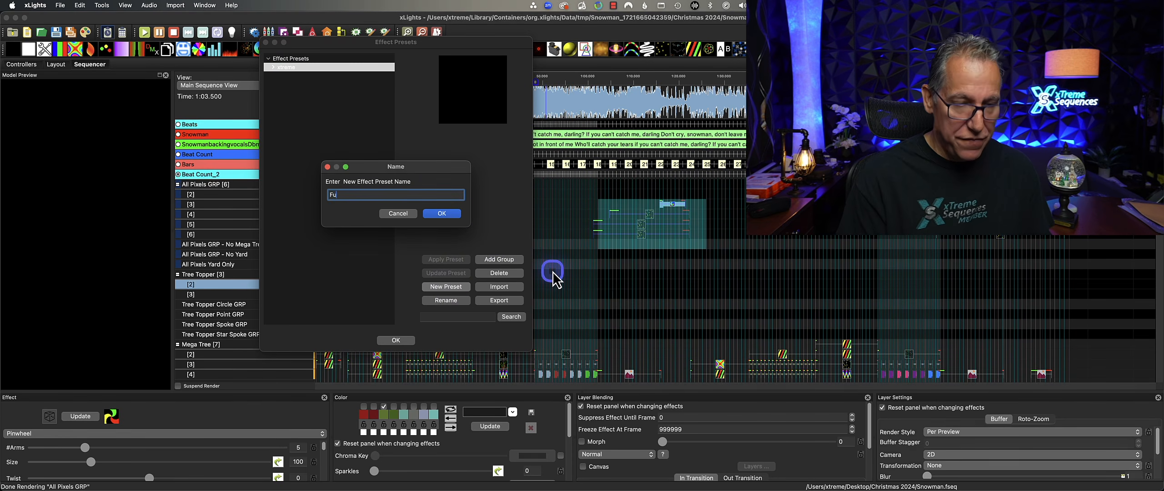
pyautogui.click(460, 193)
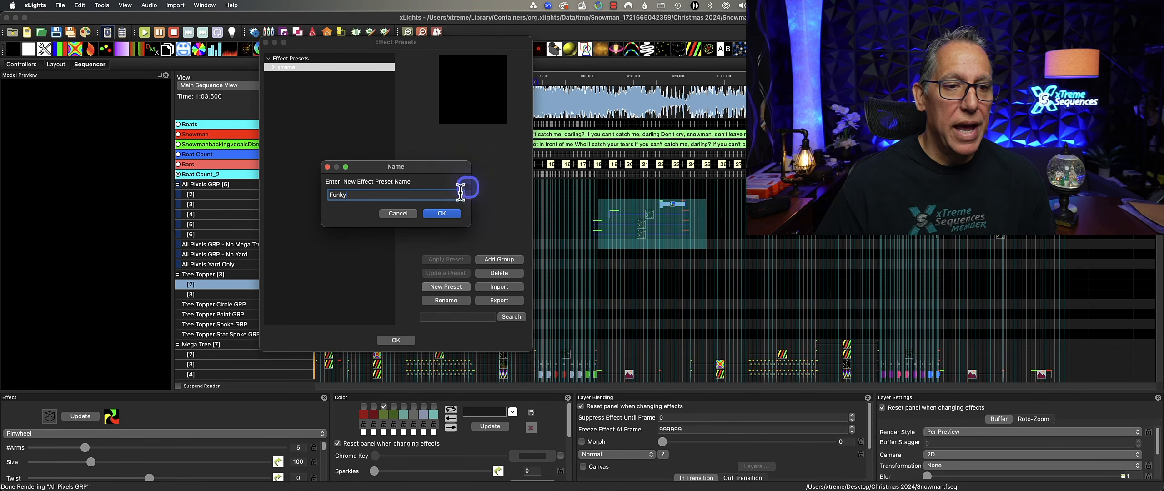
pyautogui.click(442, 213)
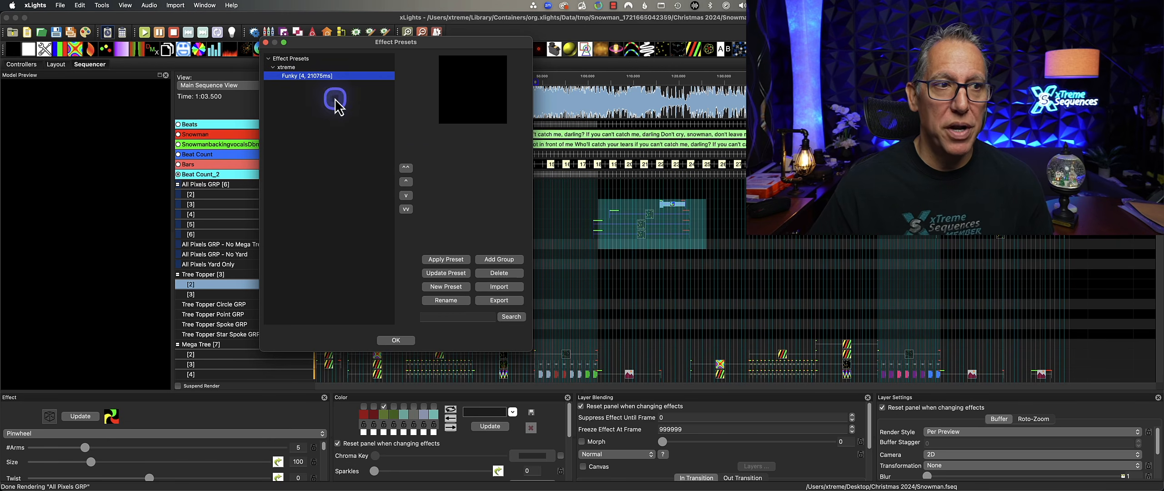
# Export the Funky preset to the Desktop under the name Funky, and close the Effect Presets window
pyautogui.click(501, 301)
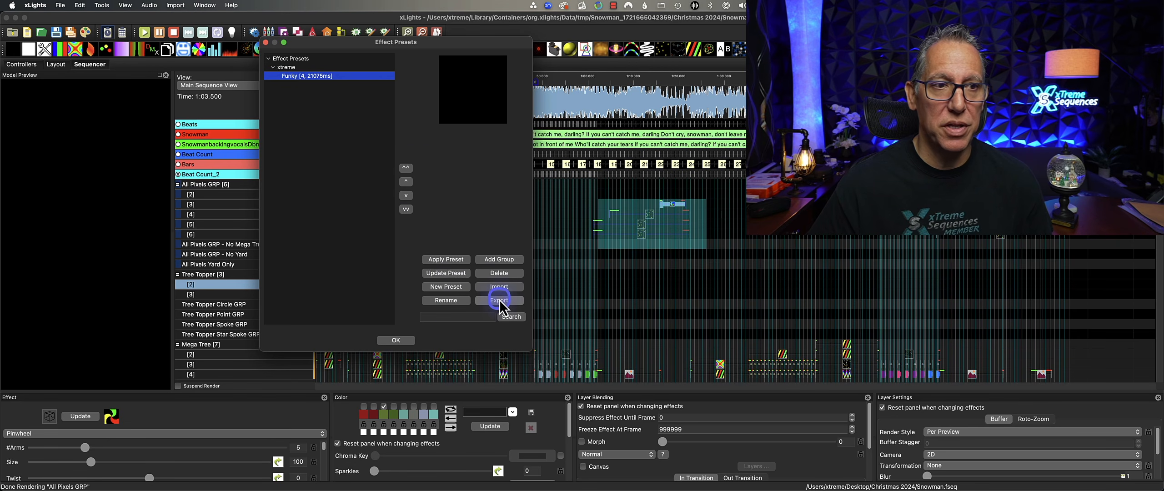
pyautogui.click(331, 87)
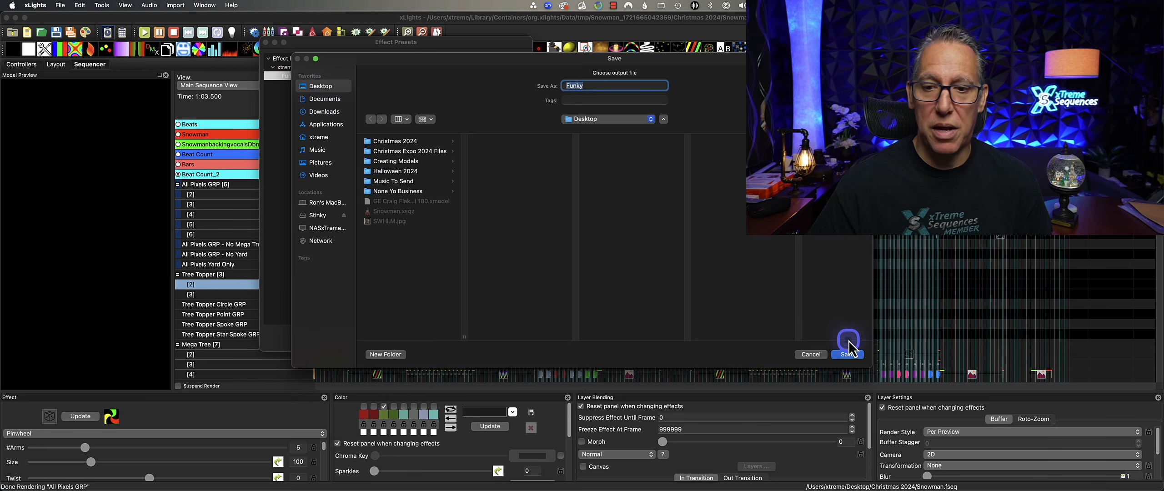
pyautogui.click(848, 354)
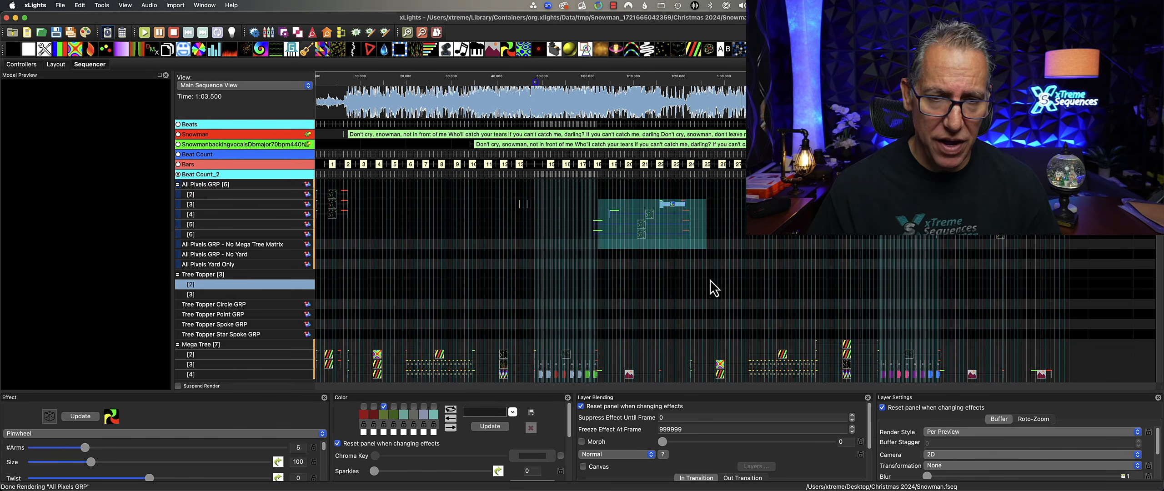
pyautogui.click(645, 285)
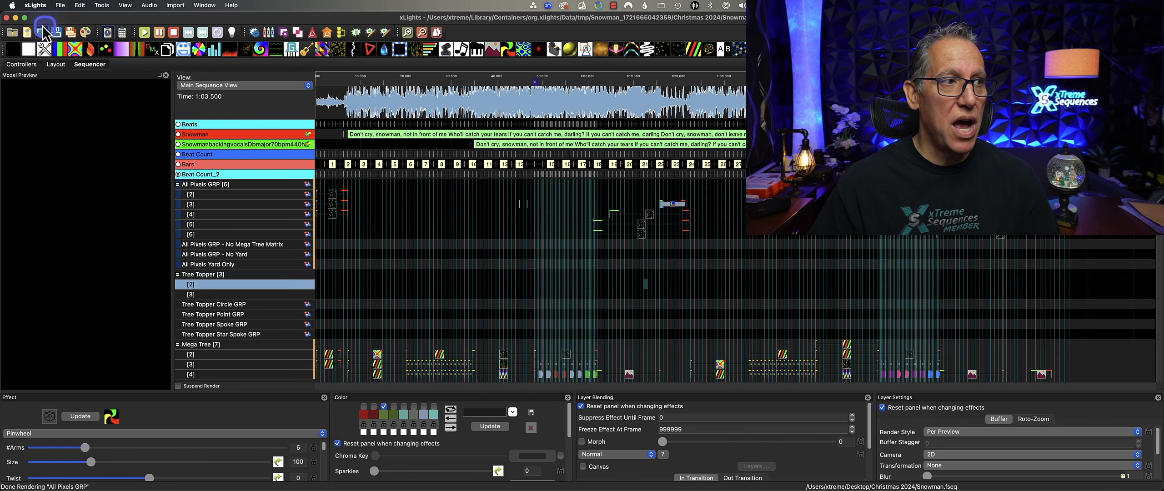
# Try to create a new sequence and to open another one, dismissing each read-only error
pyautogui.click(21, 38)
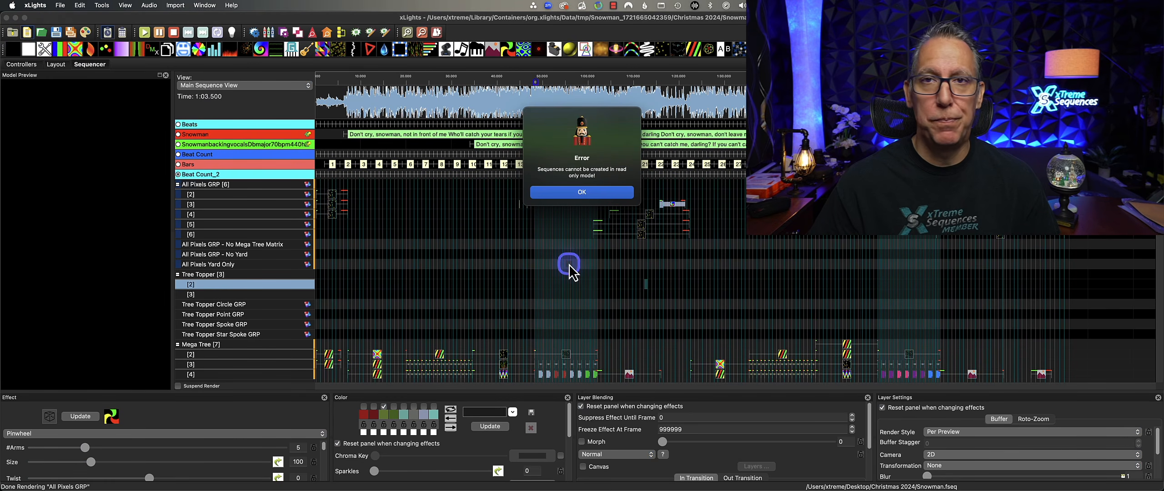
pyautogui.click(589, 193)
pyautogui.click(44, 35)
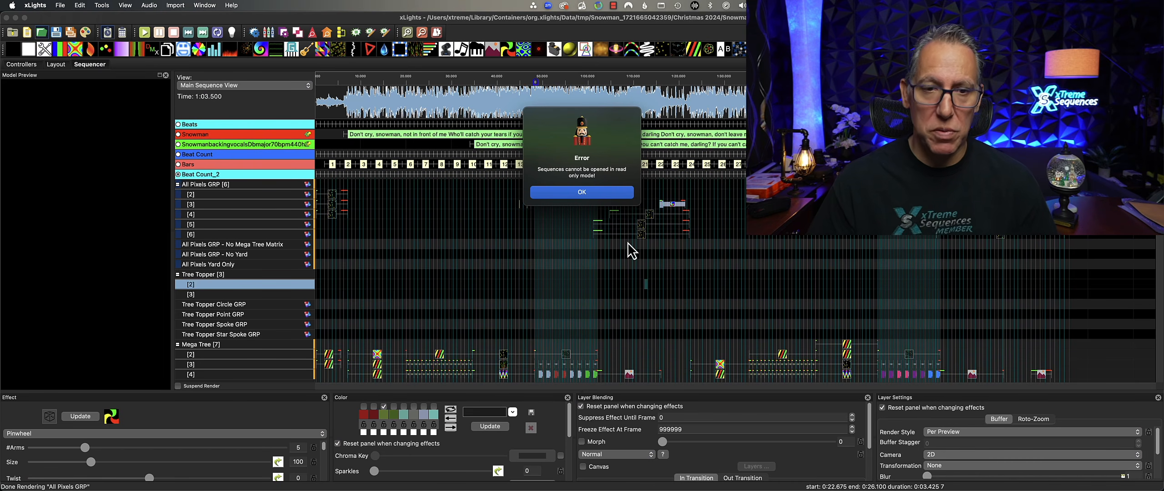
pyautogui.click(581, 193)
pyautogui.click(655, 231)
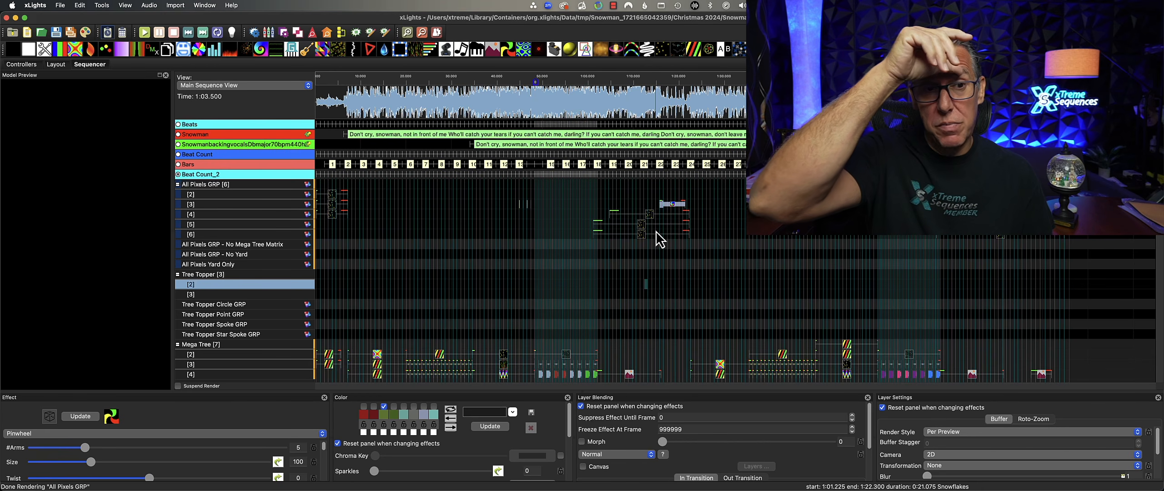
pyautogui.click(717, 269)
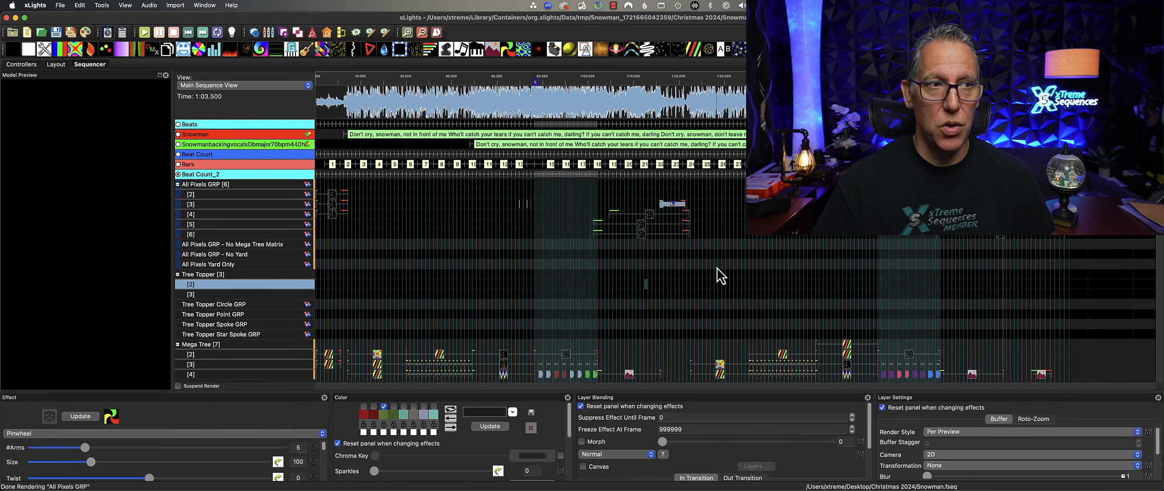
pyautogui.click(403, 275)
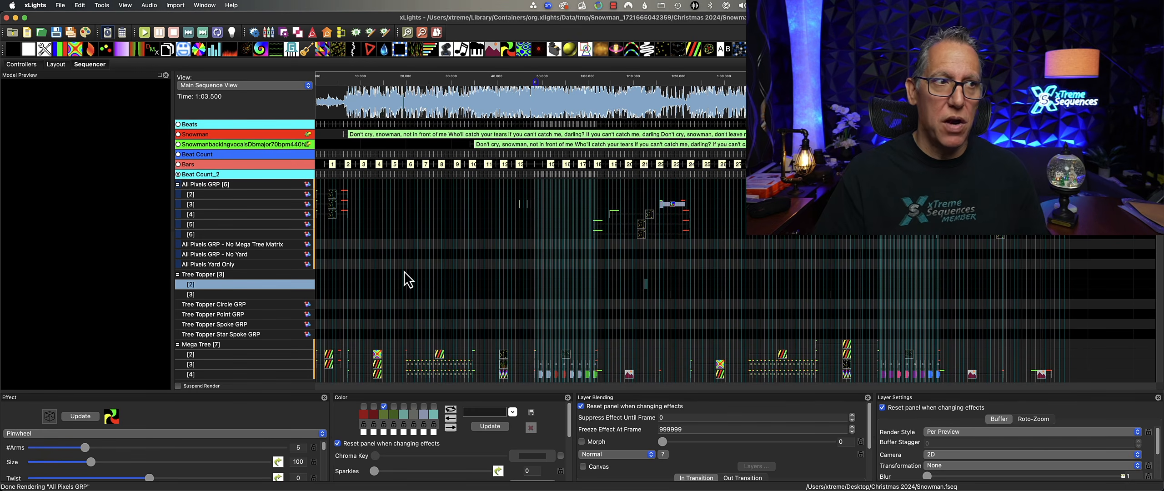
pyautogui.click(94, 139)
# Quit xLights, choosing to save the sequence changes, dismissing the read-only error, and accepting saving of the models, views, perspectives and presets
pyautogui.click(36, 5)
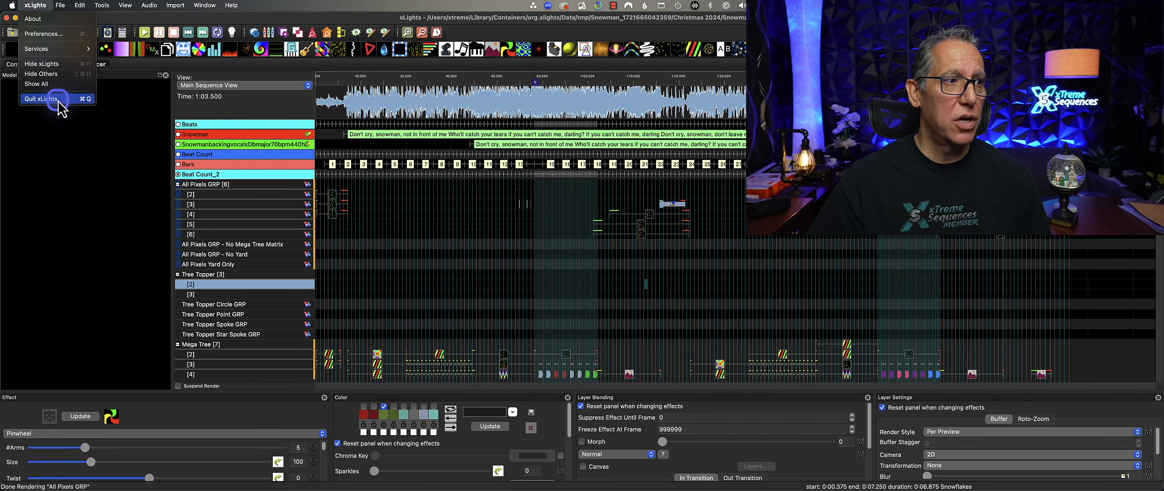
pyautogui.click(555, 195)
pyautogui.click(593, 274)
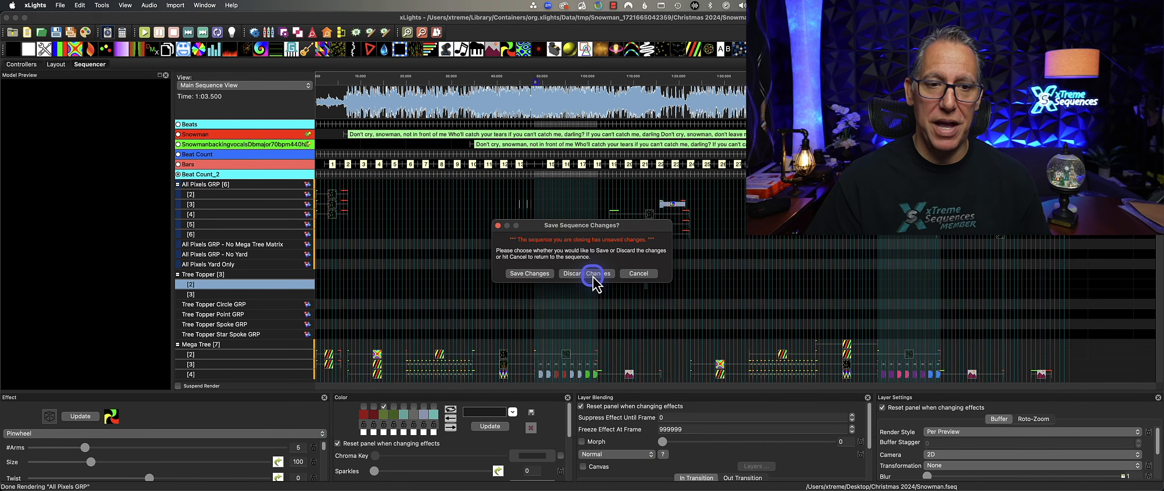
pyautogui.click(530, 273)
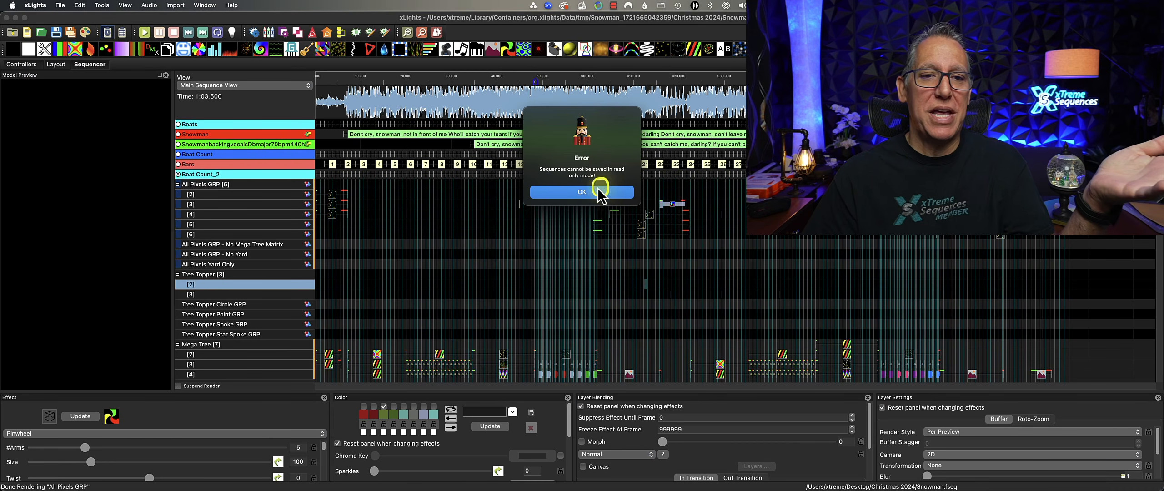
pyautogui.click(594, 191)
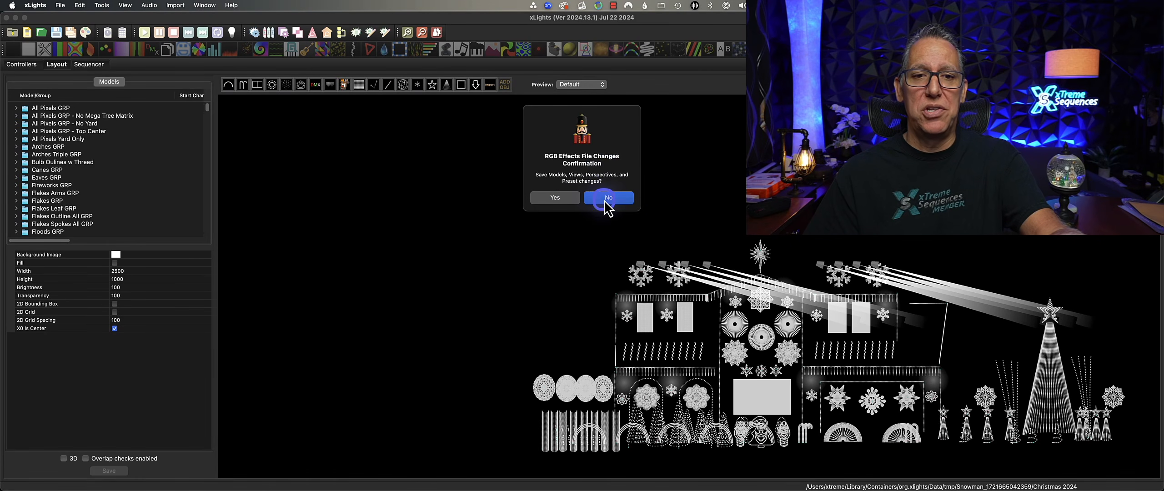
pyautogui.click(568, 198)
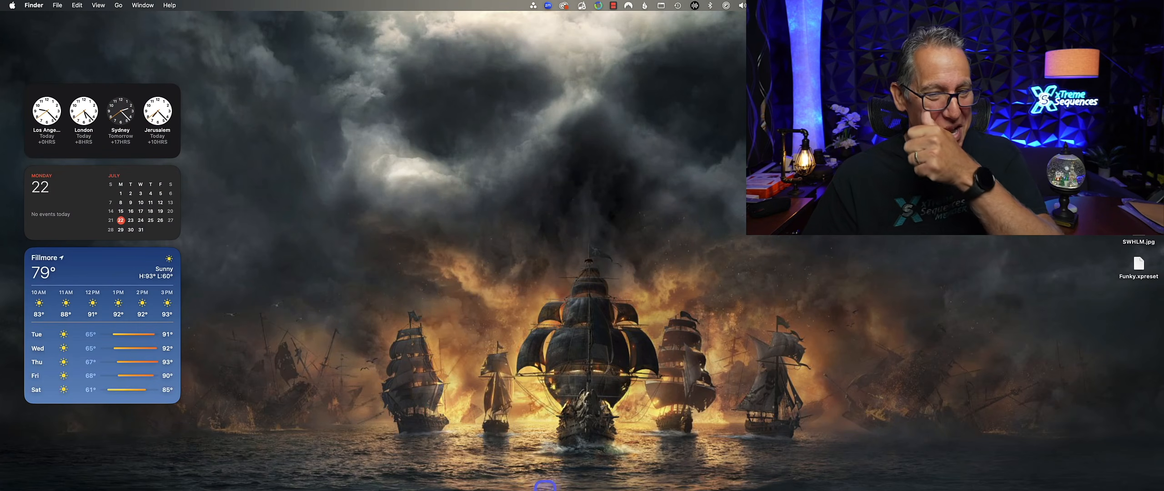
pyautogui.moveTo(296, 488)
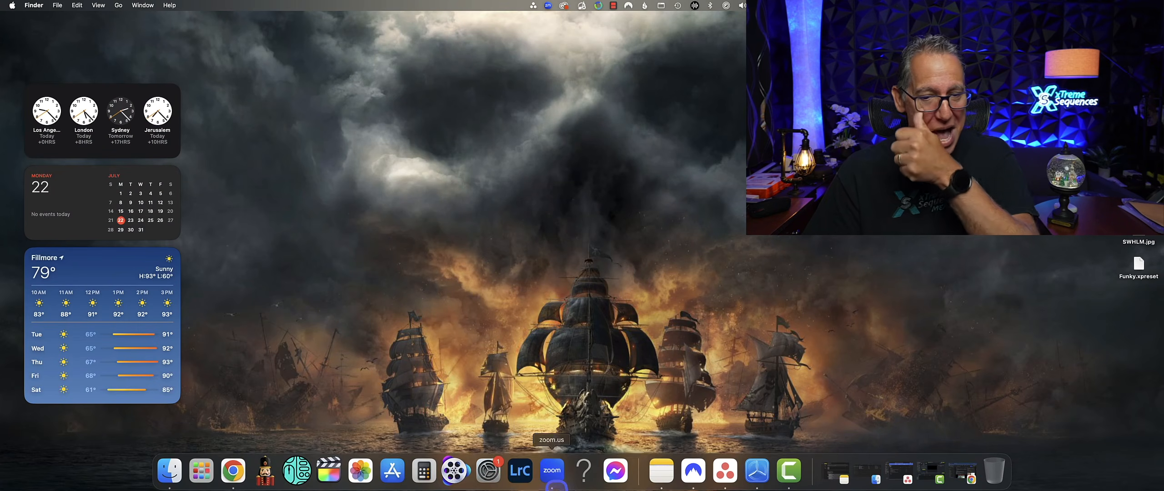
# Relaunch xLights and show the whole house display in the layout view
pyautogui.click(265, 469)
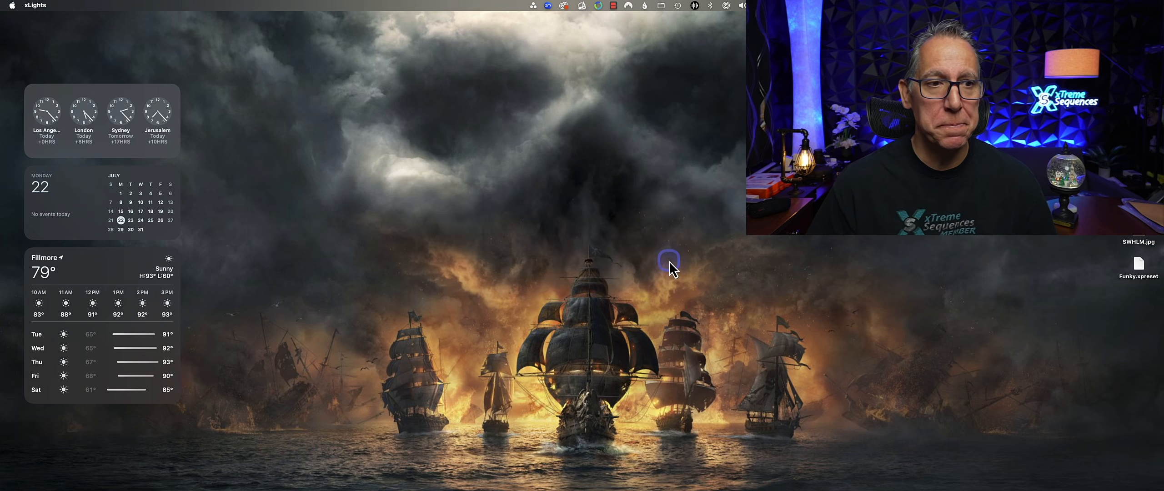
pyautogui.click(47, 68)
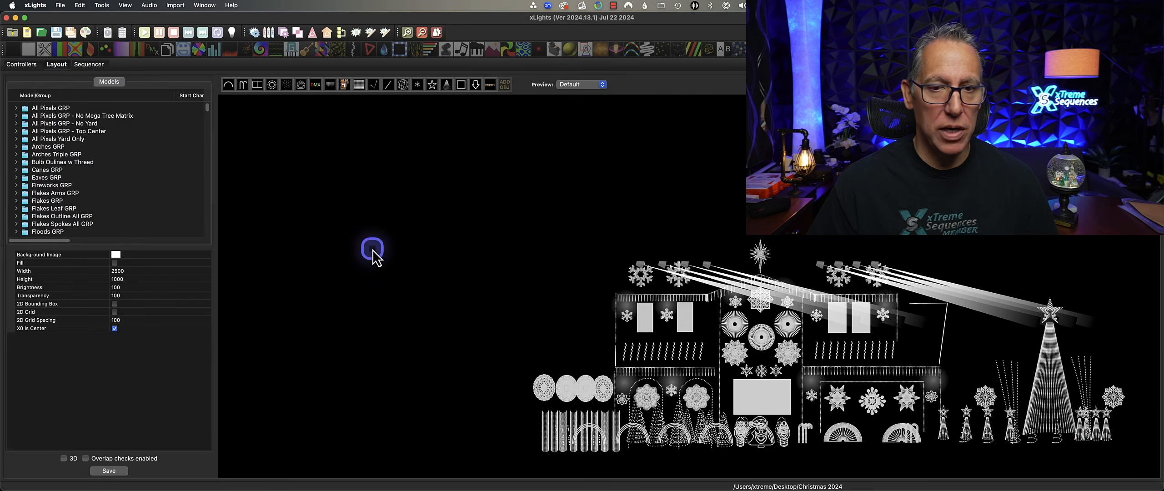
pyautogui.moveTo(465, 226); pyautogui.dragTo(114, 158)
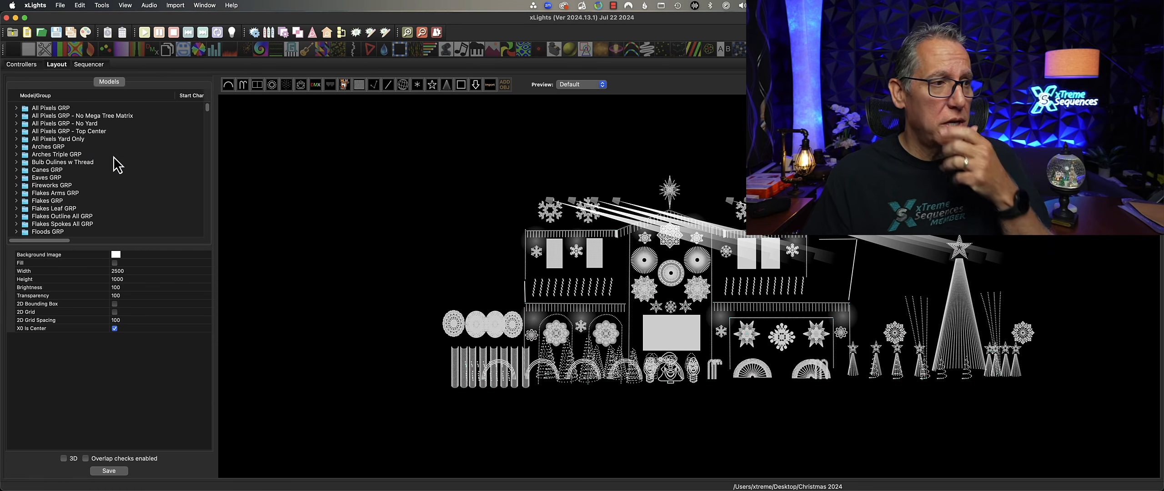
pyautogui.moveTo(113, 157); pyautogui.dragTo(113, 157)
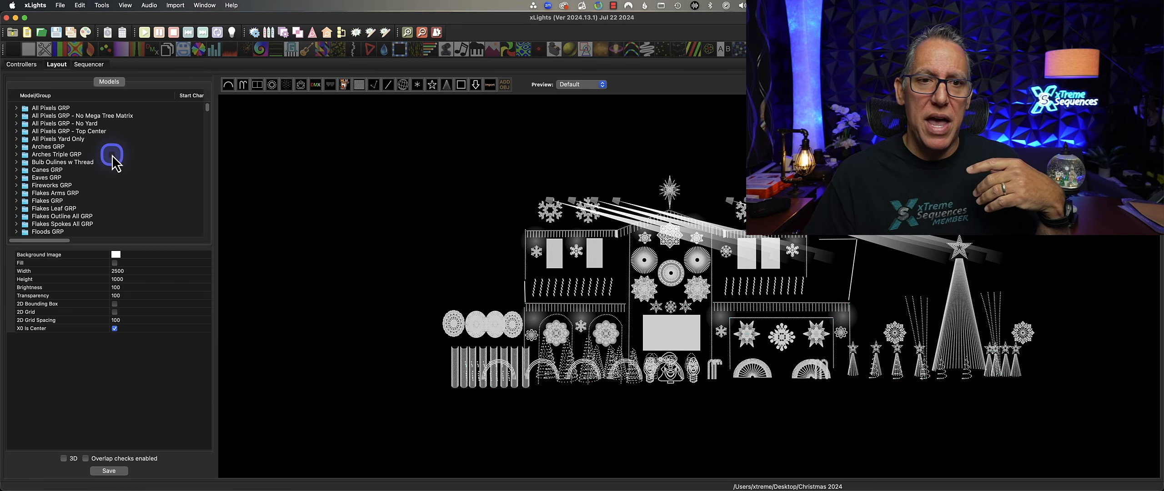
# View the house layout in 3D from another angle, and return the preview to 2D
pyautogui.click(63, 459)
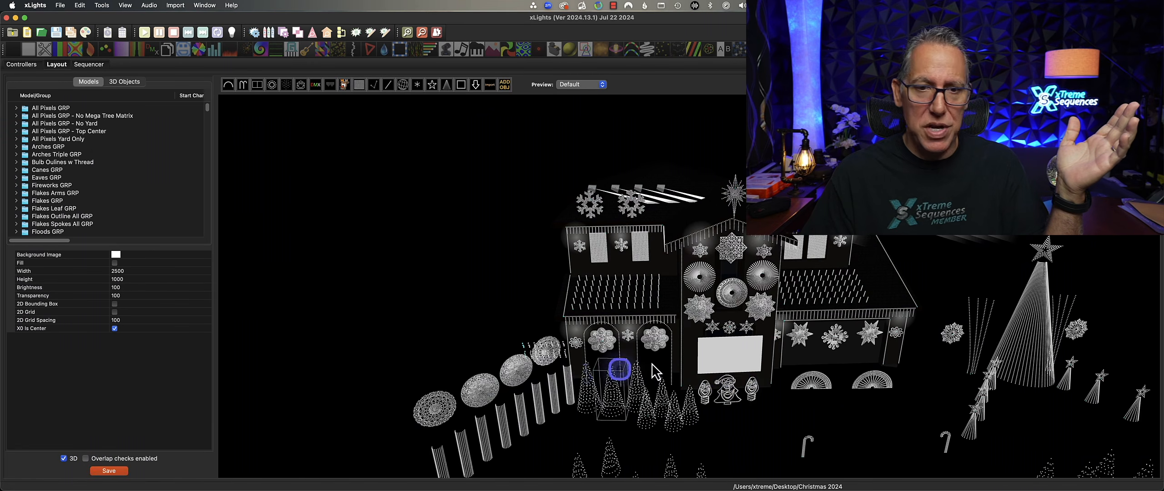
pyautogui.moveTo(801, 451); pyautogui.dragTo(823, 387)
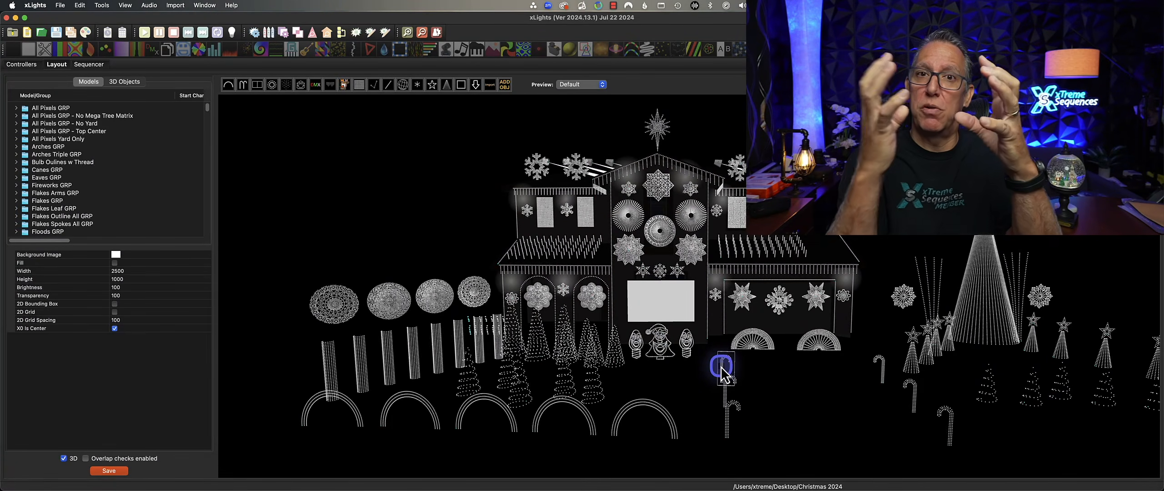
pyautogui.click(64, 459)
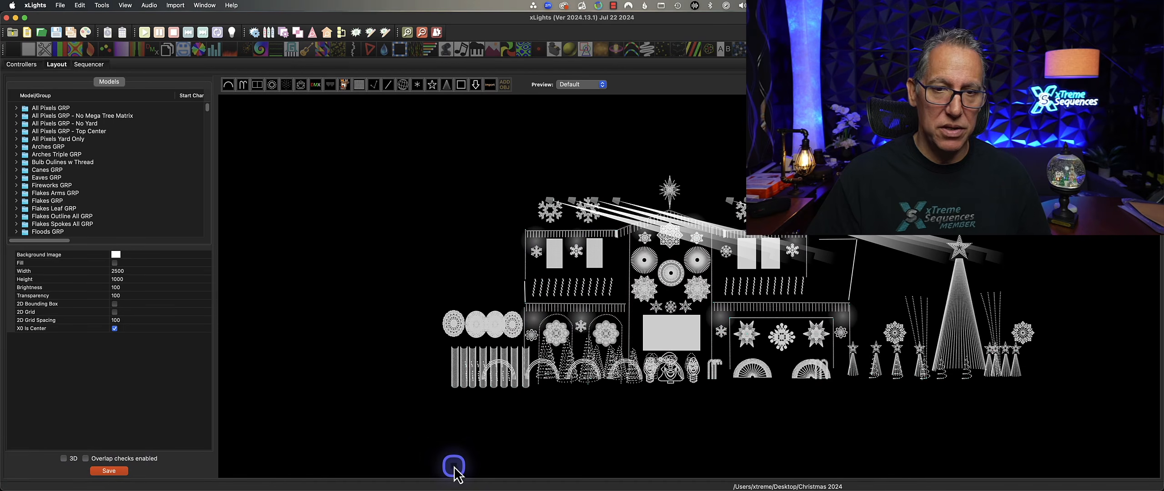
pyautogui.scroll(1, 686, 444)
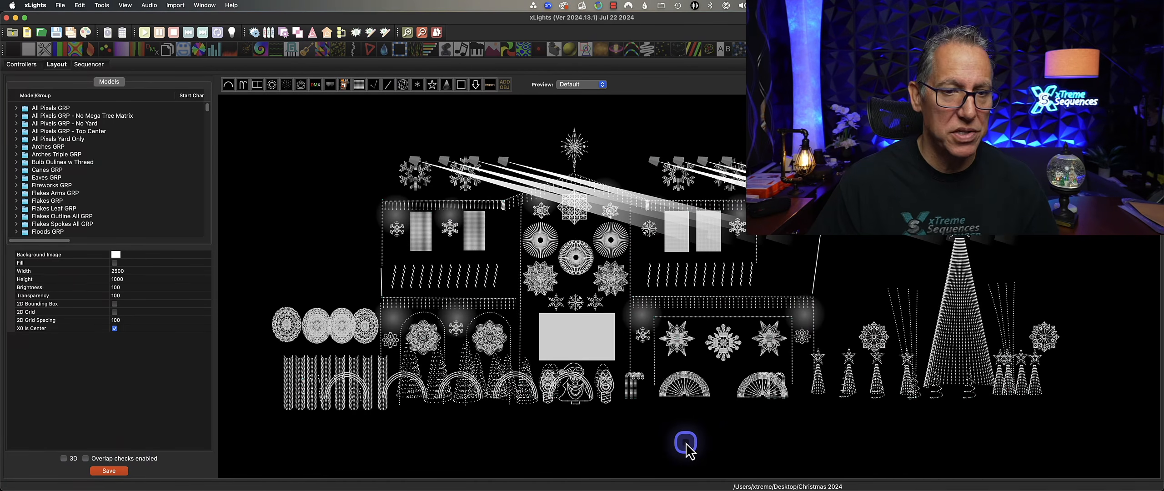
pyautogui.scroll(-1, 687, 443)
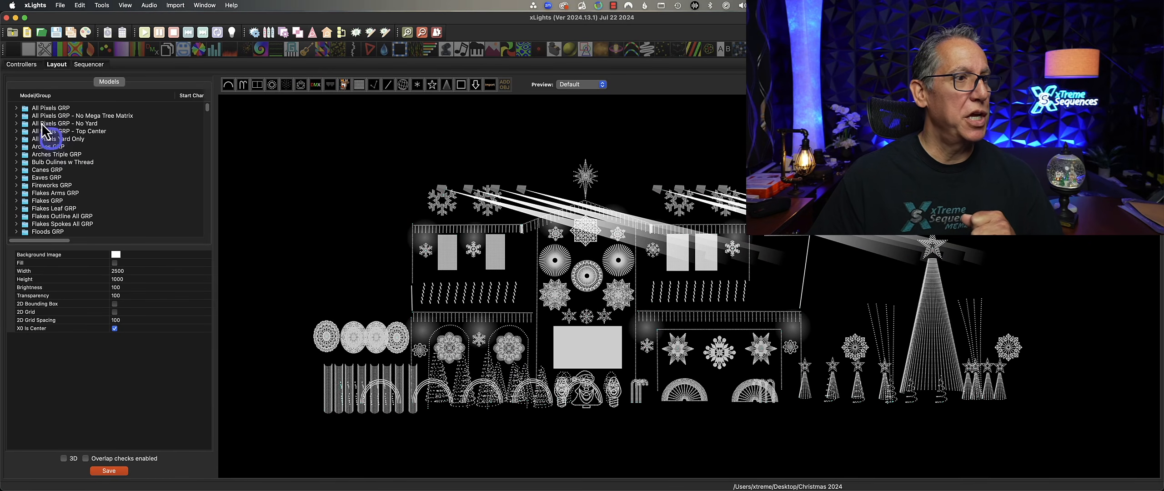
# Highlight the models of All Pixels GRP, Flakes GRP and GE Grand Illusion GRP one after another in the 2D layout
pyautogui.click(46, 108)
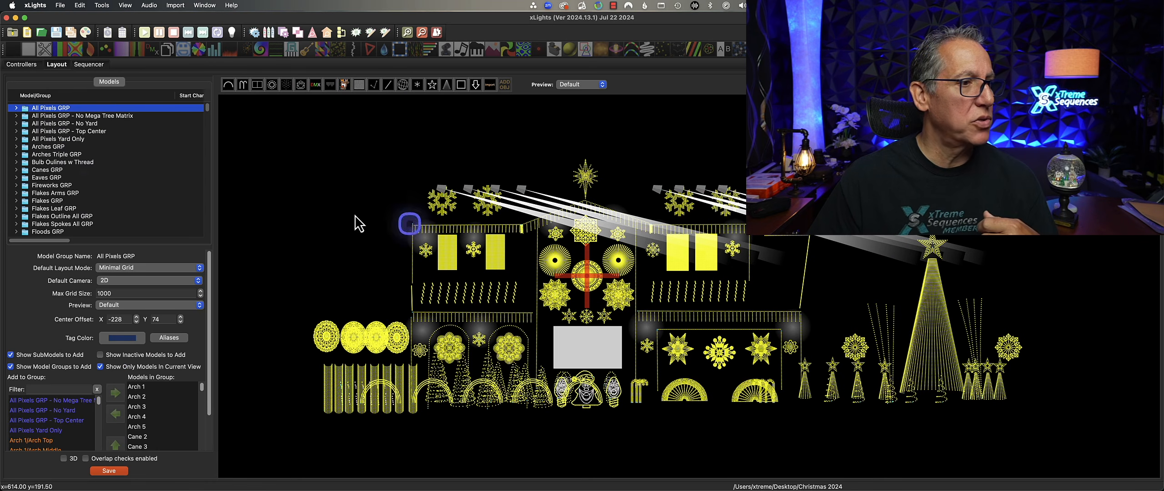
pyautogui.click(38, 200)
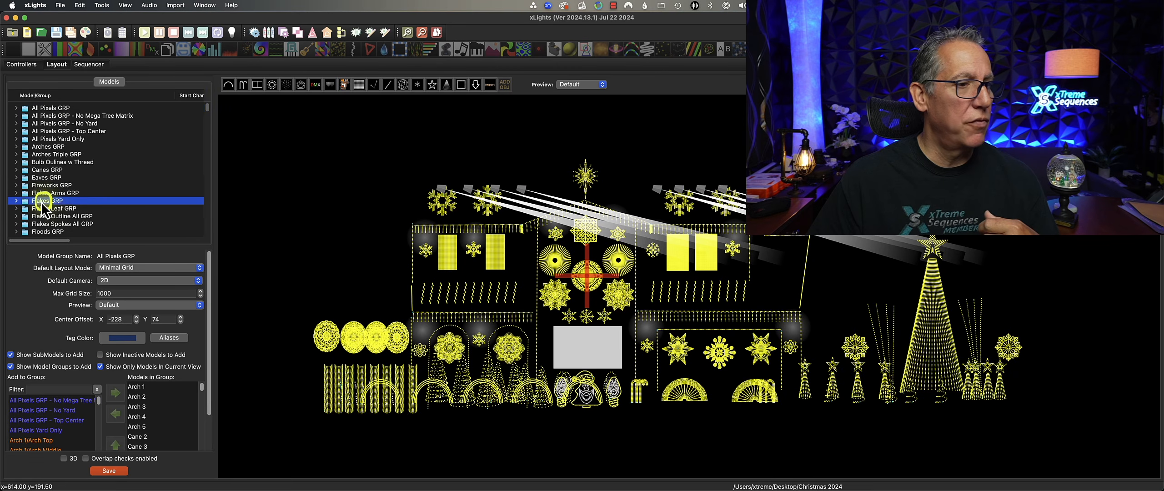
pyautogui.scroll(-3, 133, 209)
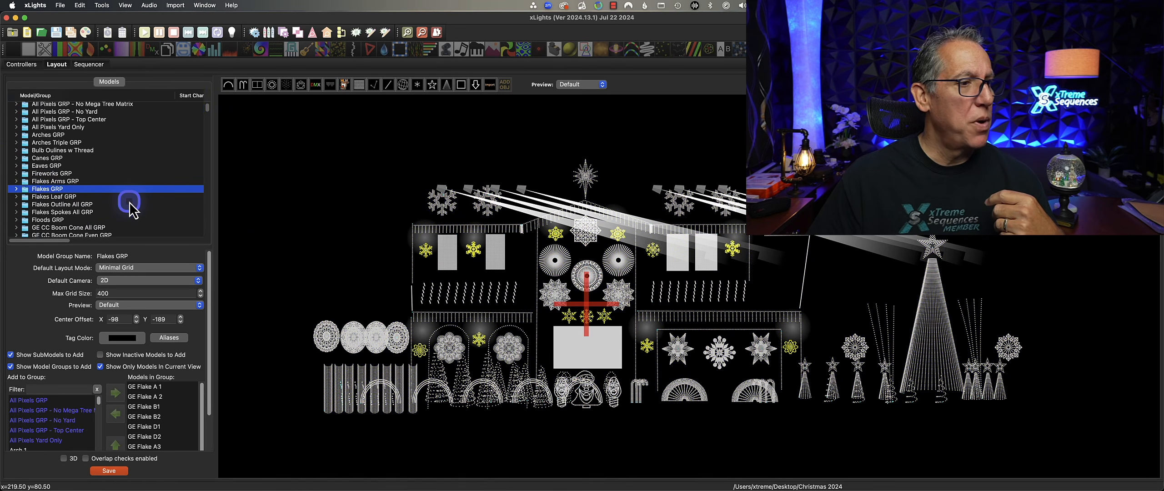
pyautogui.scroll(-10, 133, 210)
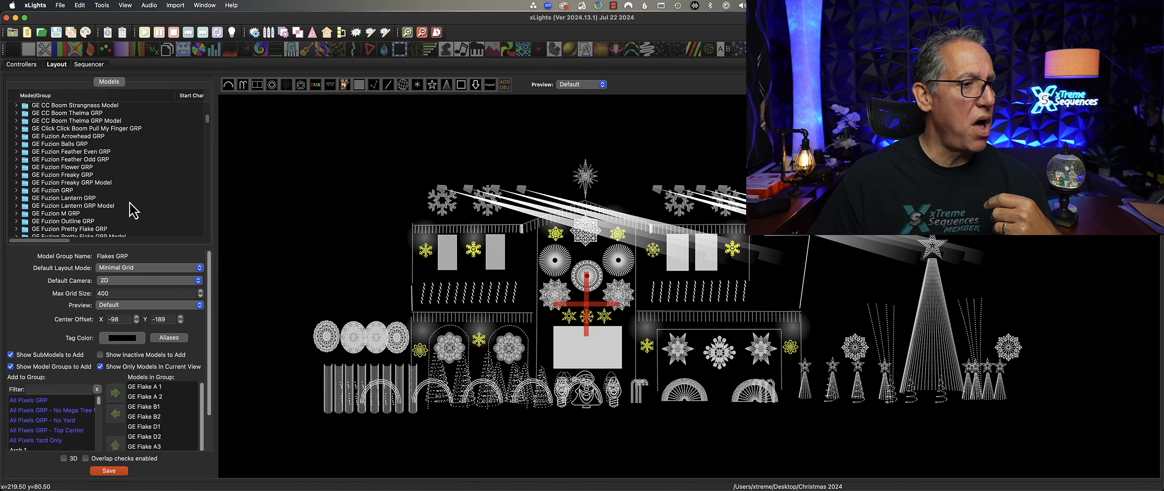
pyautogui.scroll(-8, 130, 201)
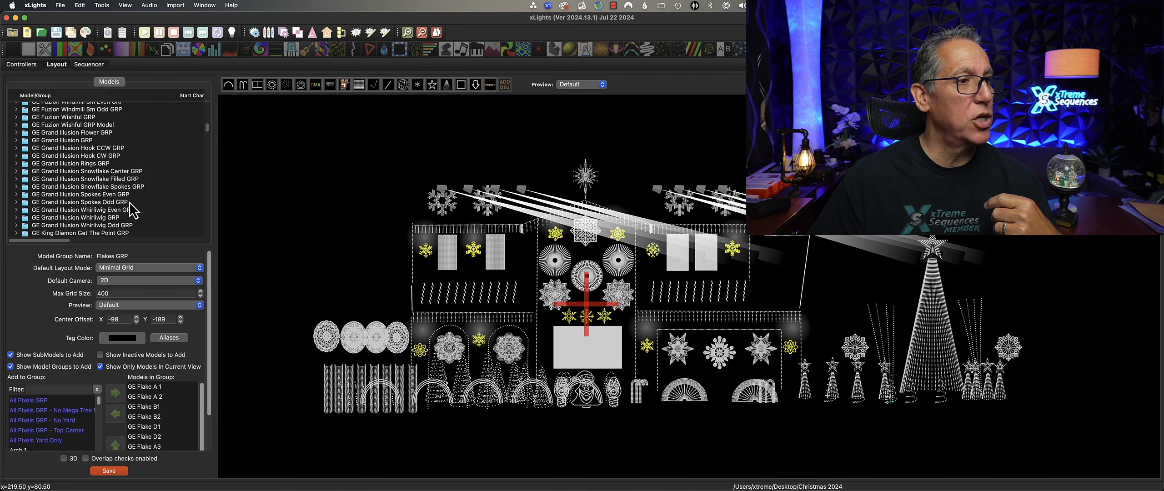
pyautogui.scroll(1, 133, 209)
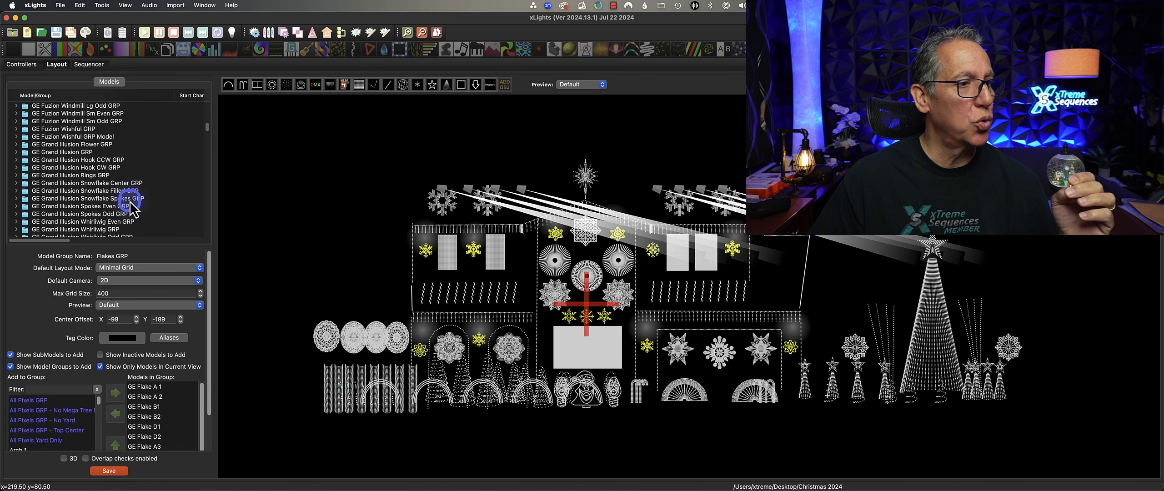
pyautogui.click(70, 153)
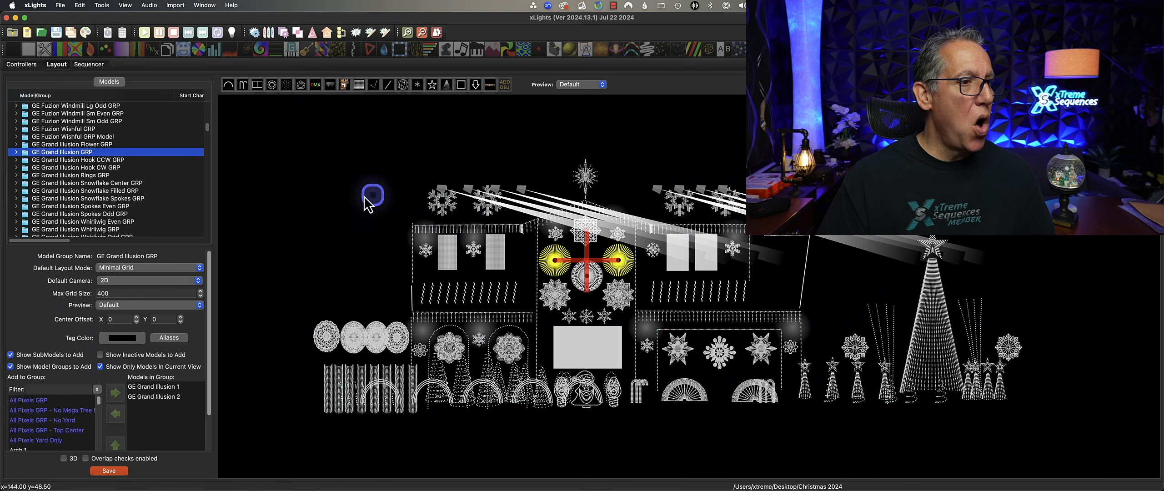
# Highlight the GE King Diamond Bar GRP, Missing The Point GRP Model and Star GRP in turn in the layout
pyautogui.scroll(-3, 148, 202)
pyautogui.click(86, 212)
pyautogui.scroll(-5, 87, 213)
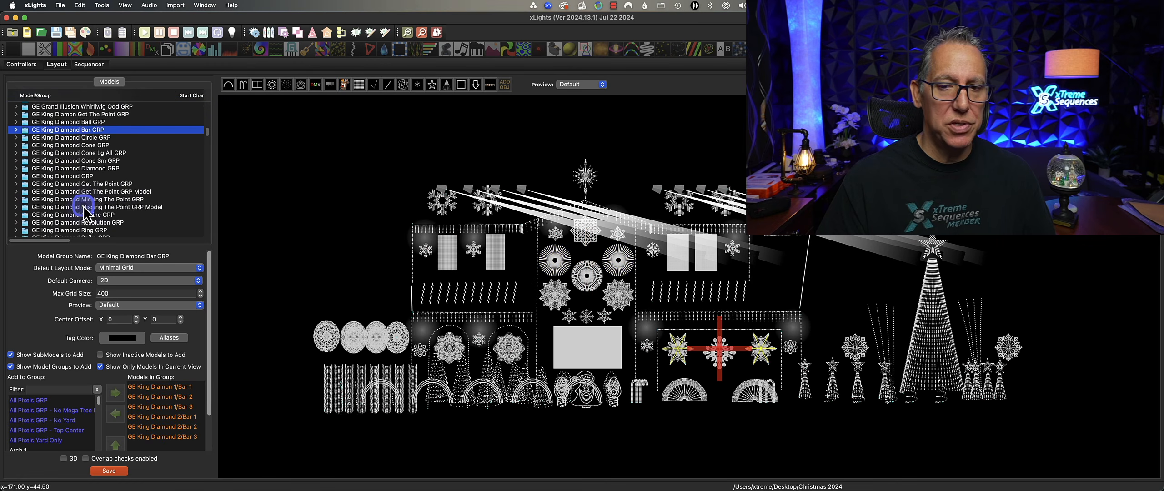
pyautogui.click(84, 207)
pyautogui.scroll(-3, 77, 210)
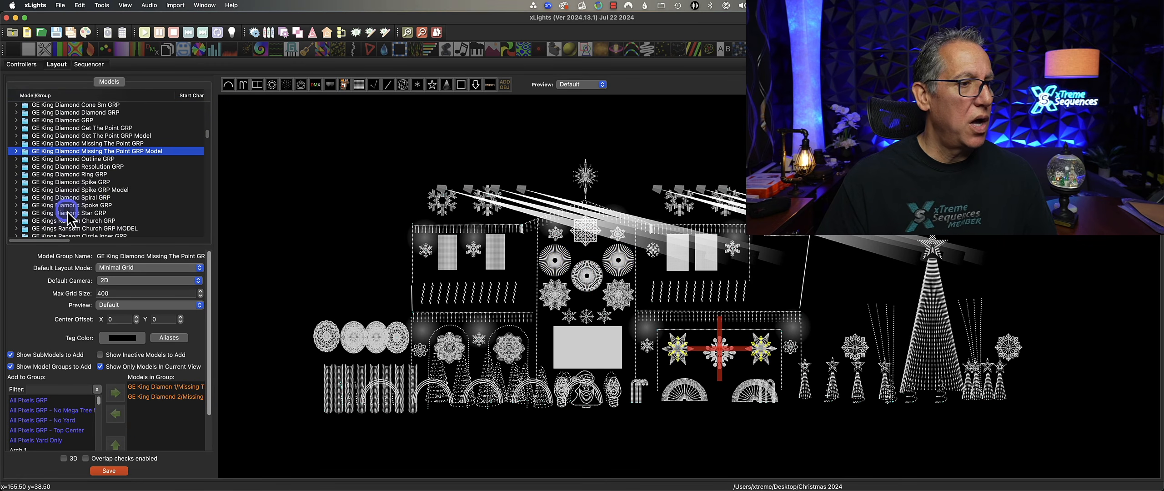
pyautogui.click(69, 212)
# Highlight the GE Kings Ransom GRP, GE Rosa Grande Flower GRP and GE Shape Shifter GRP in turn in the layout
pyautogui.scroll(-5, 87, 212)
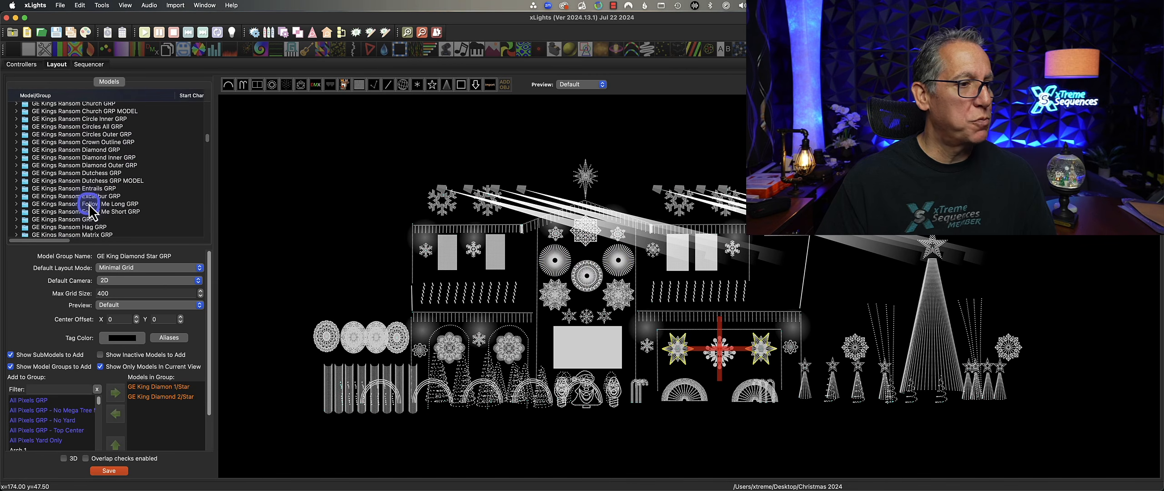
pyautogui.scroll(-1, 90, 217)
pyautogui.click(91, 208)
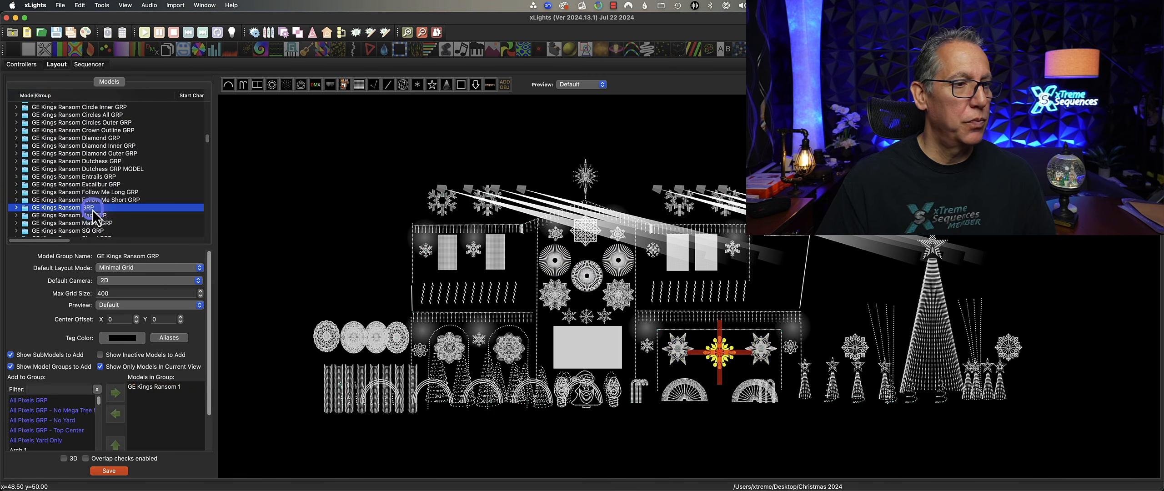
pyautogui.scroll(-5, 95, 195)
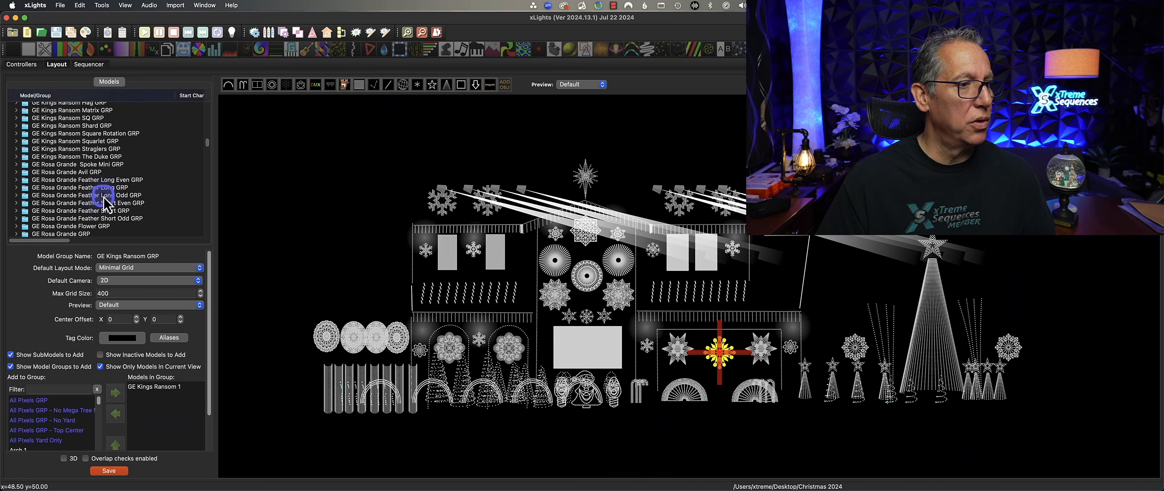
pyautogui.click(91, 221)
pyautogui.scroll(-5, 105, 218)
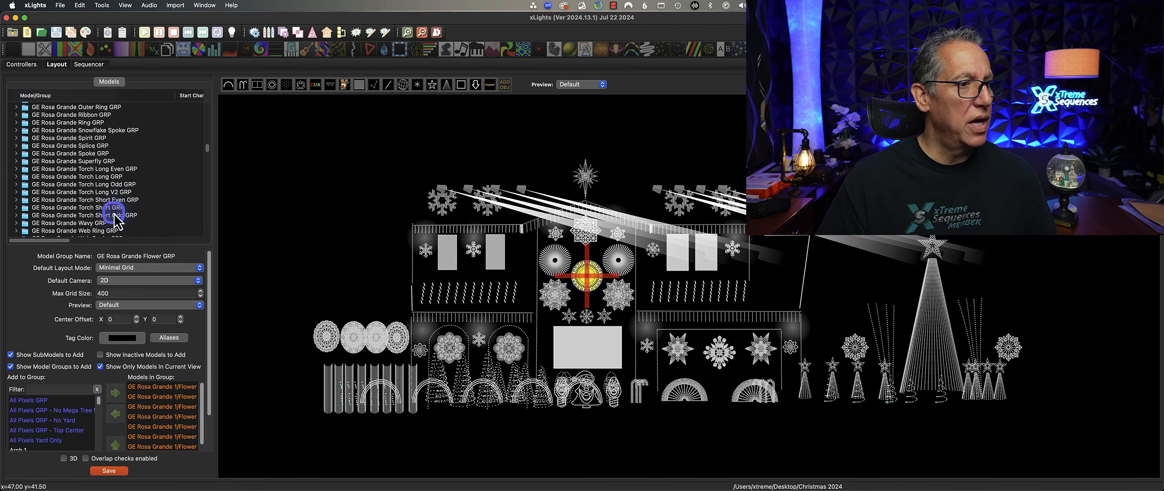
pyautogui.scroll(-4, 118, 214)
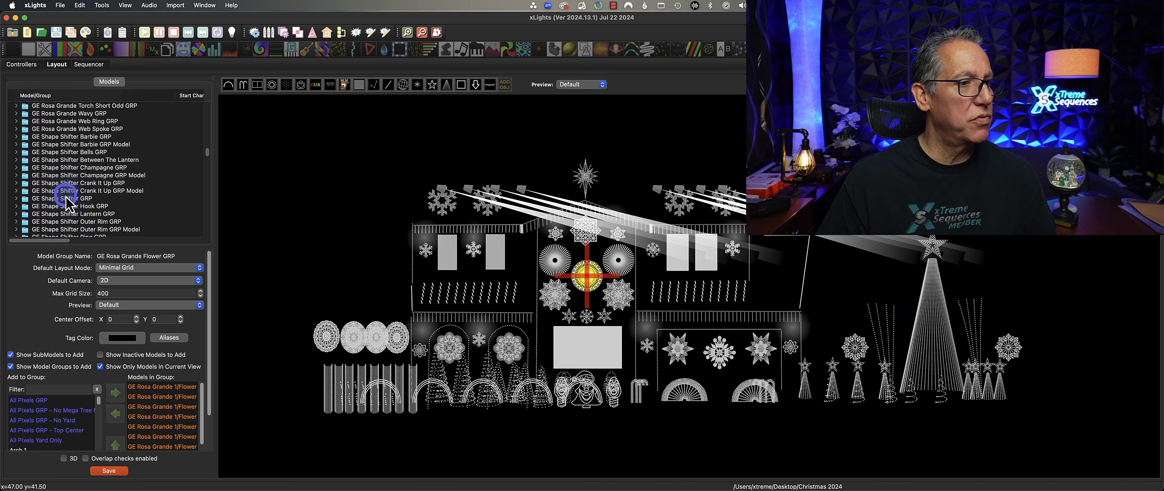
pyautogui.click(67, 199)
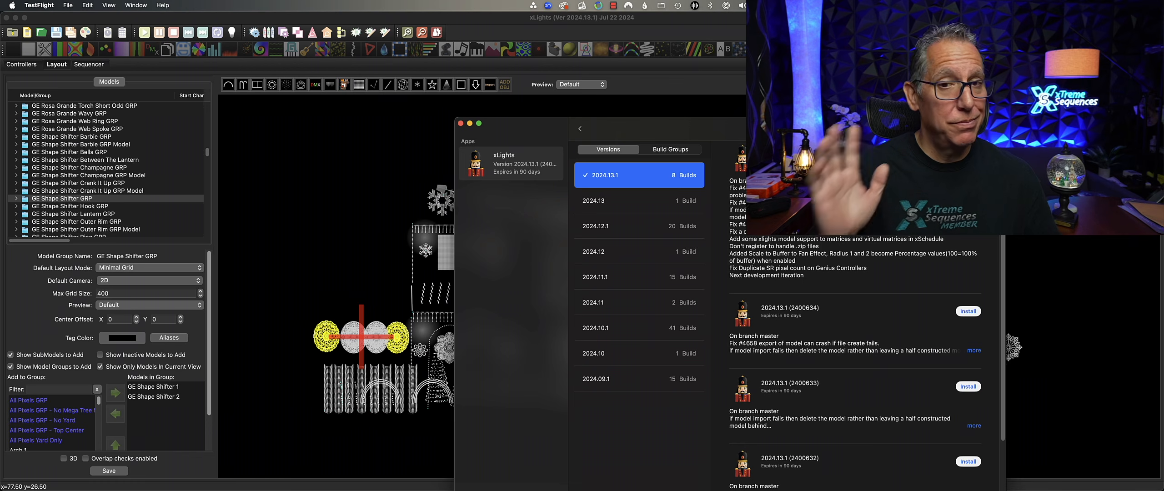
# Close the TestFlight window, switch the xLights layout to 3D and clear the group selection
pyautogui.click(461, 123)
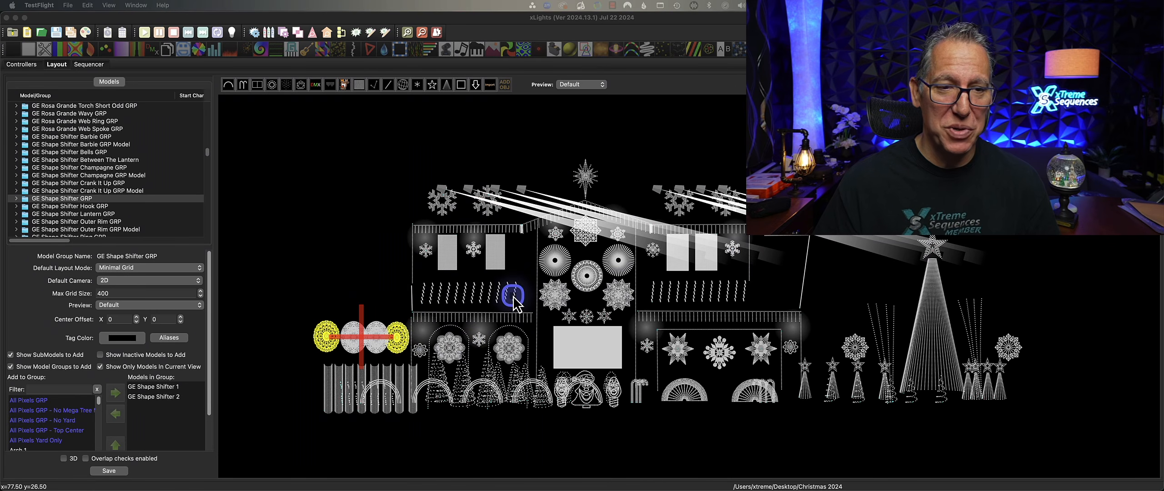
pyautogui.click(64, 459)
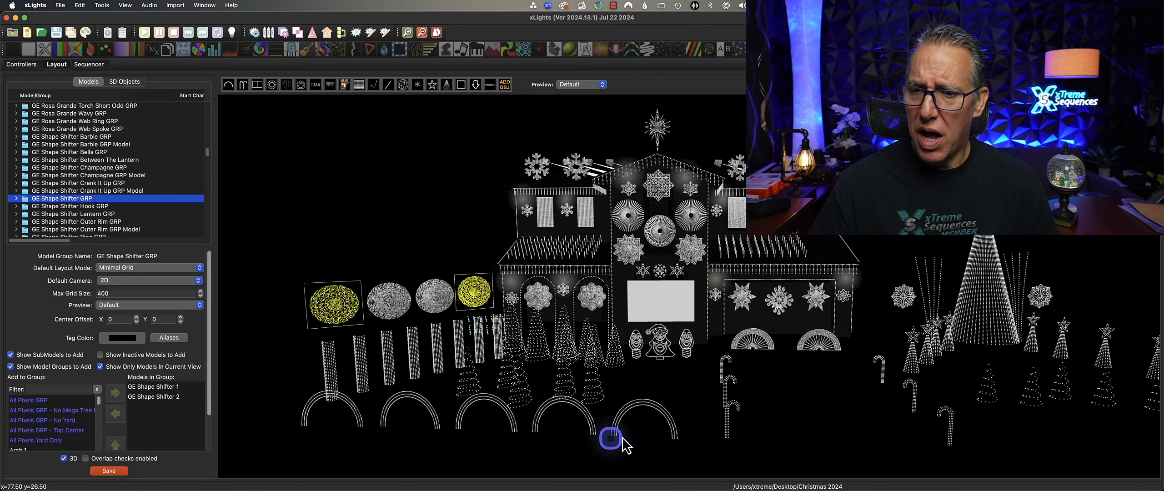
pyautogui.scroll(-2, 799, 426)
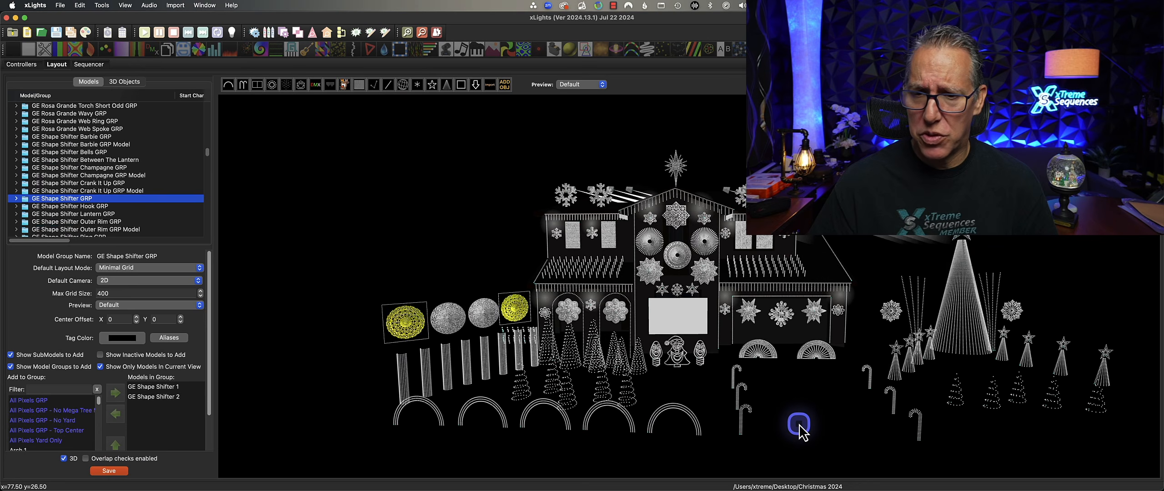
pyautogui.moveTo(798, 423); pyautogui.dragTo(773, 408)
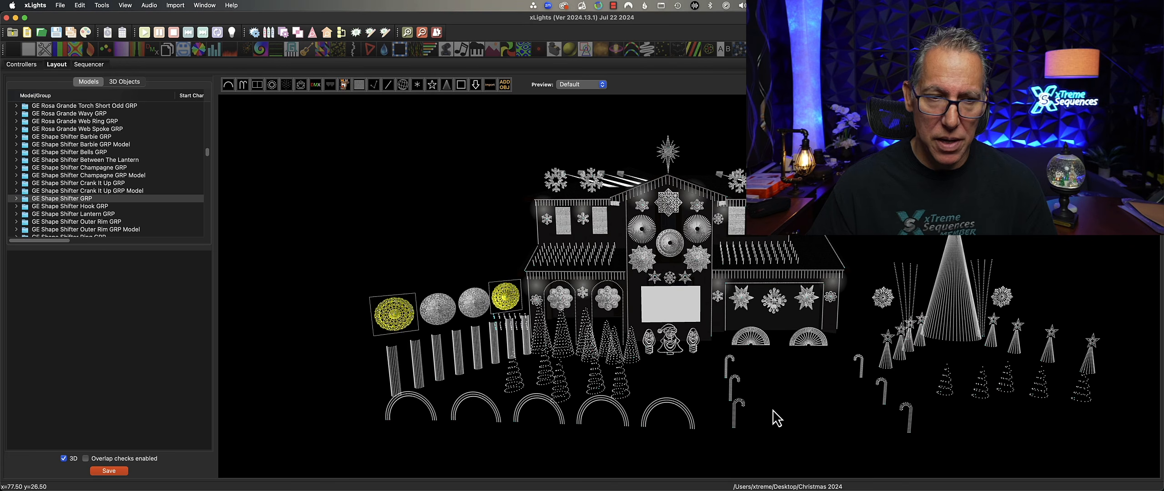
pyautogui.click(773, 415)
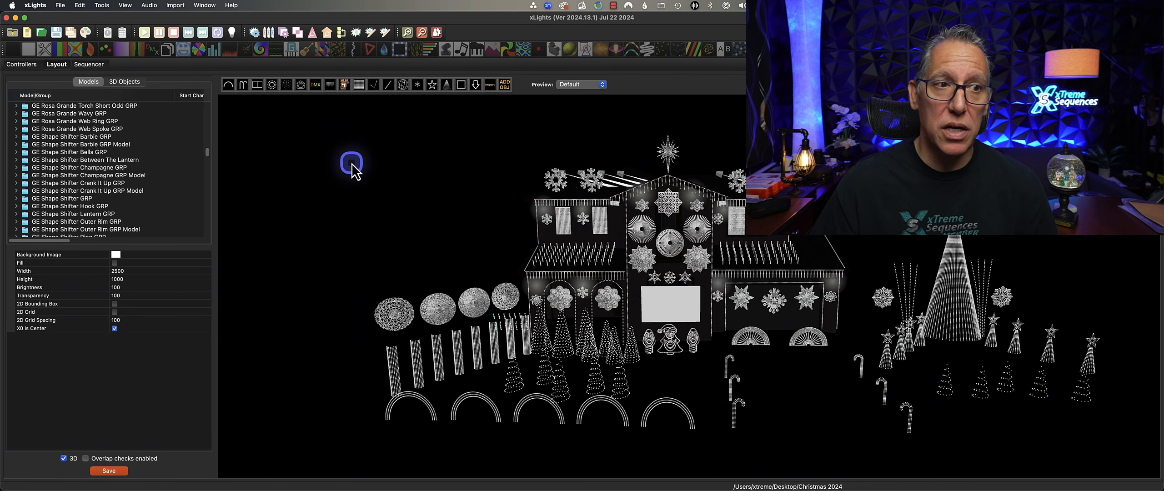
# Add a custom model about 98.5 in wide and high in the empty area above the round props beside the house
pyautogui.click(300, 84)
pyautogui.moveTo(452, 256); pyautogui.dragTo(477, 276)
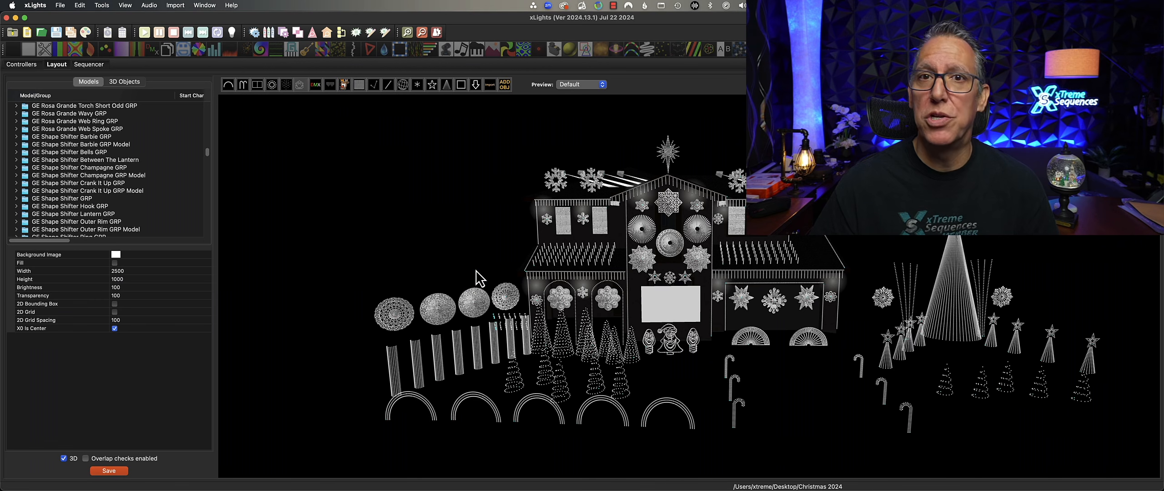
pyautogui.click(476, 271)
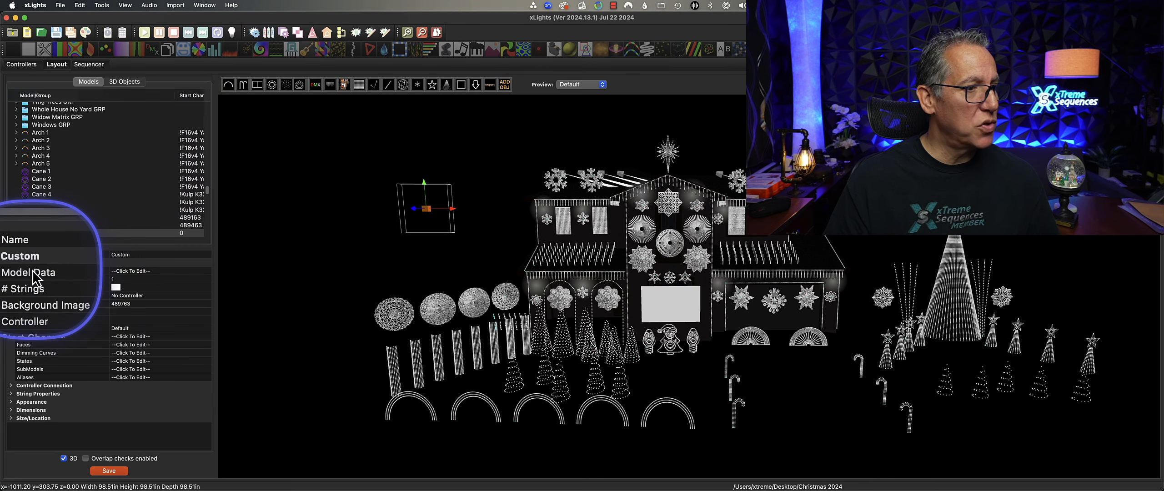
# Open the new custom model's data for editing and set its grid width and height to 50
pyautogui.click(151, 273)
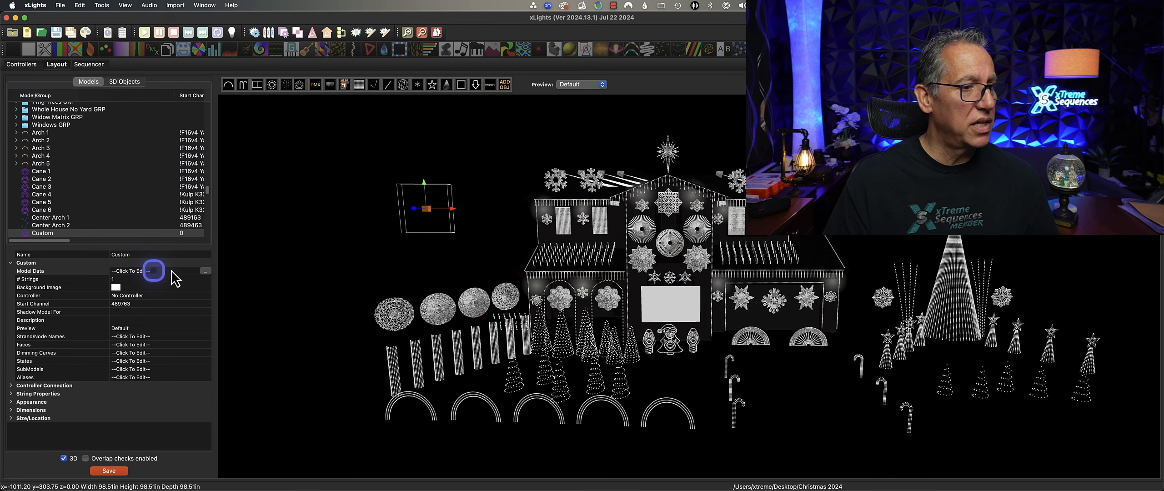
pyautogui.click(206, 271)
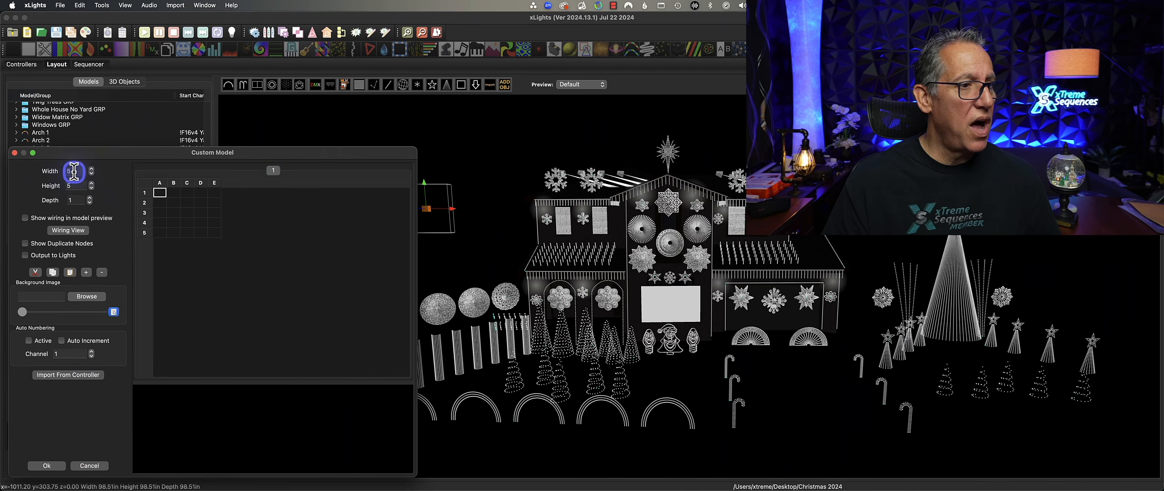
pyautogui.click(74, 171)
pyautogui.write('0')
pyautogui.press('Tab')
pyautogui.write('50')
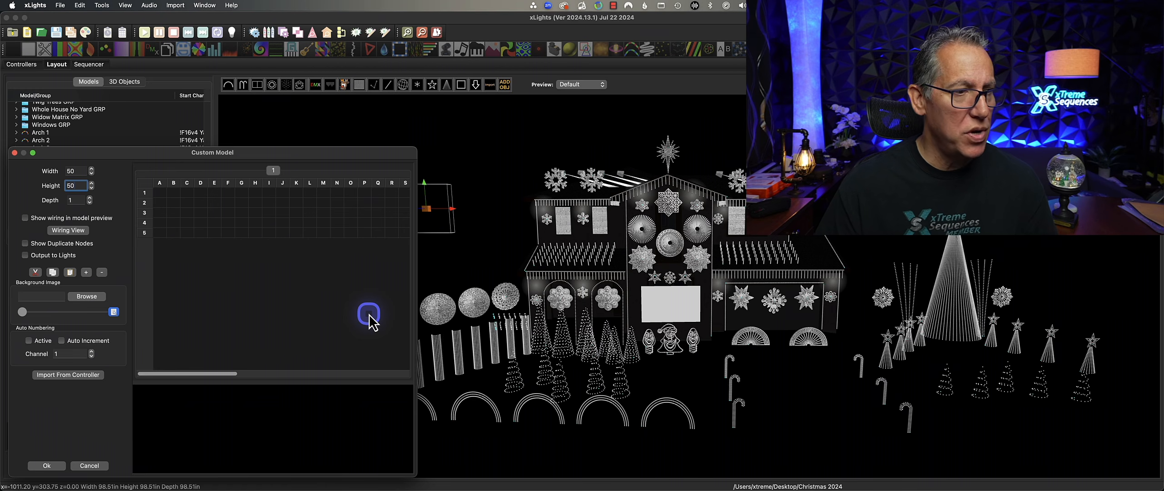
pyautogui.moveTo(348, 153); pyautogui.dragTo(860, 98)
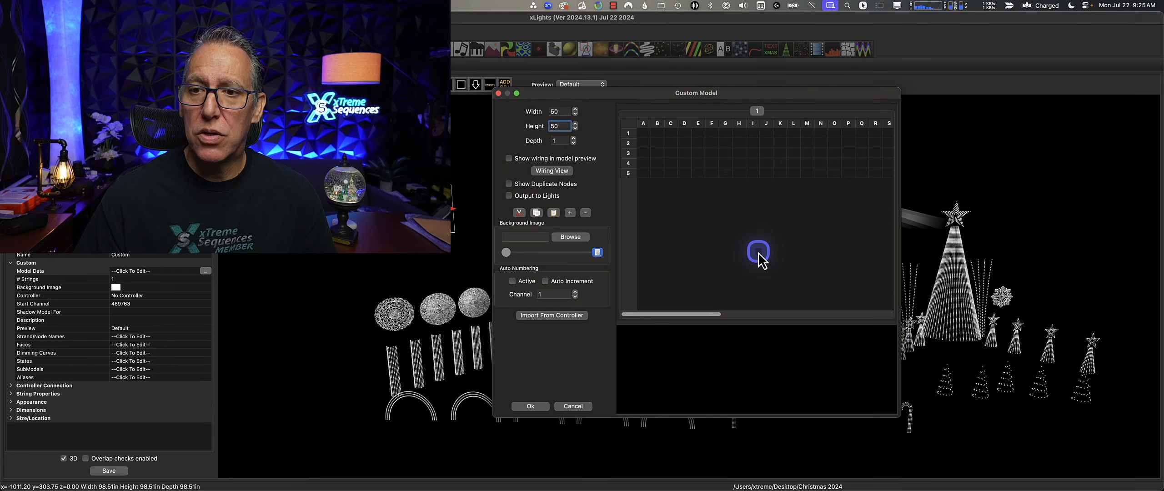
# Turn on auto numbering with auto increment and place nodes 1 to 9 from K5 up column K and along row 1 to F1
pyautogui.click(557, 111)
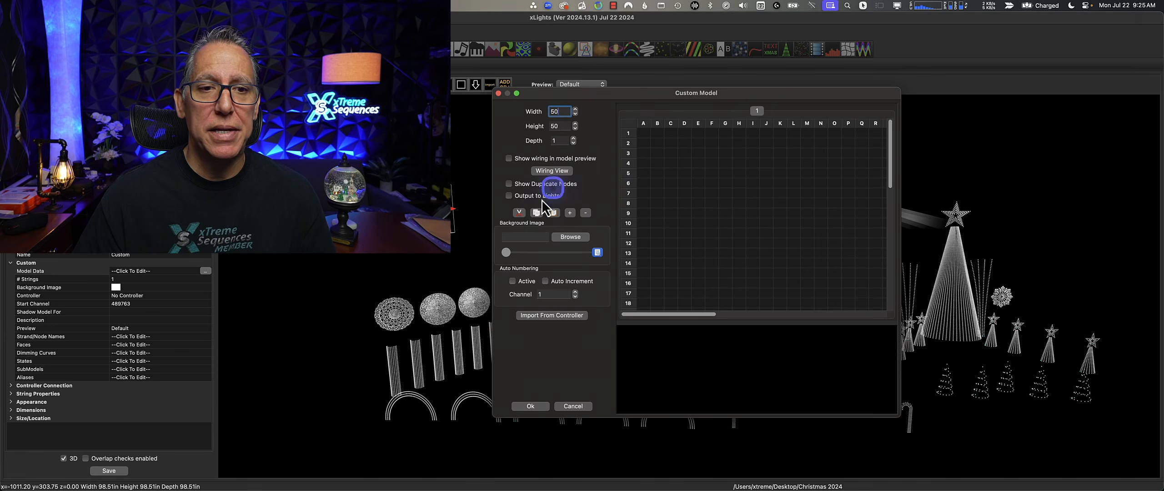
pyautogui.click(545, 281)
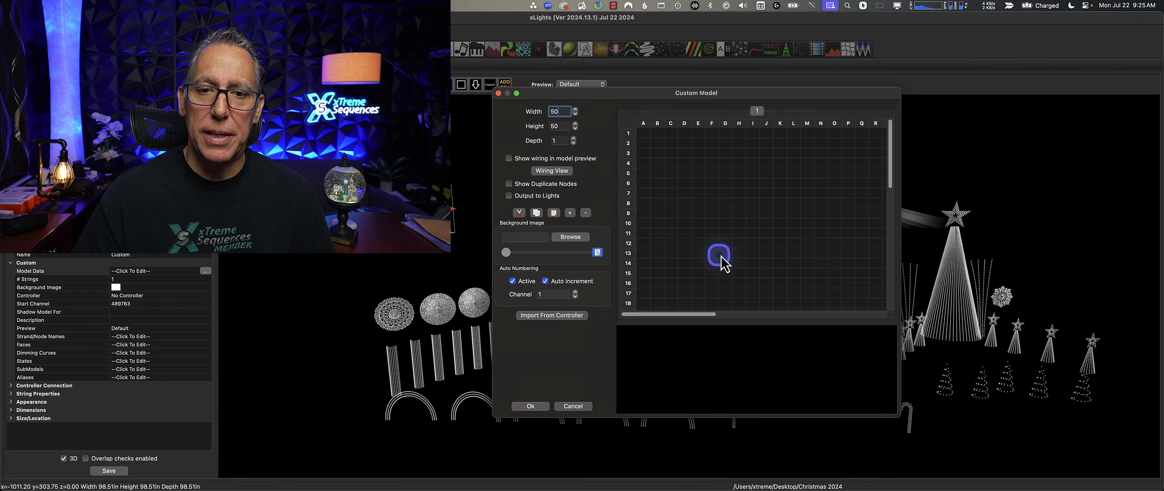
pyautogui.click(780, 174)
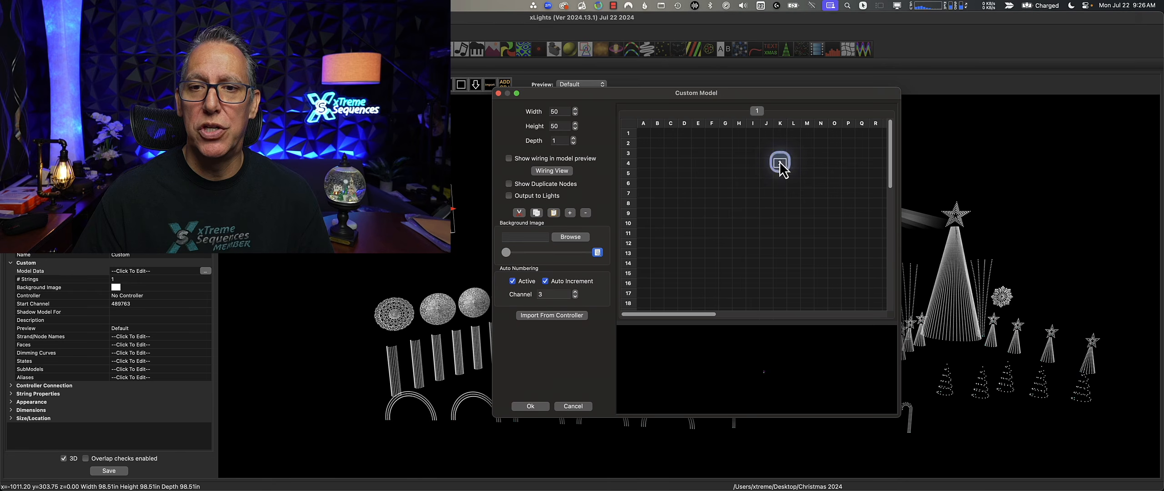
pyautogui.click(780, 153)
pyautogui.click(780, 143)
pyautogui.click(767, 133)
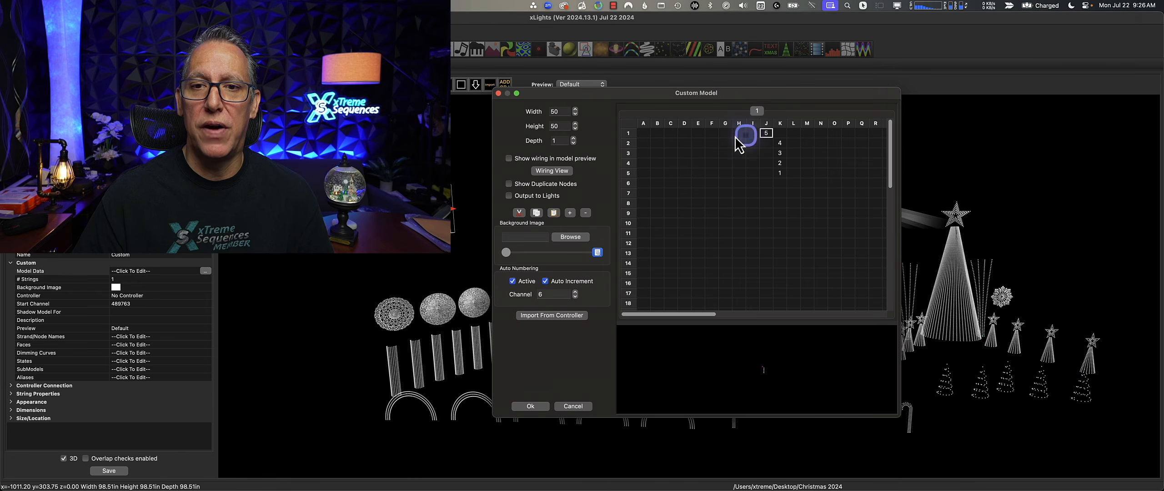
pyautogui.click(752, 133)
pyautogui.click(739, 132)
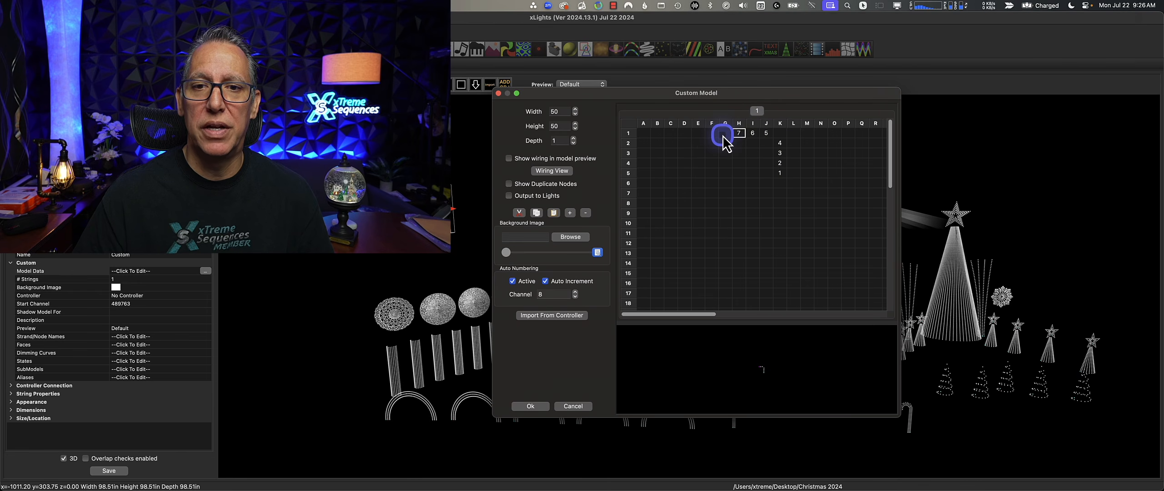
pyautogui.click(724, 134)
pyautogui.click(712, 133)
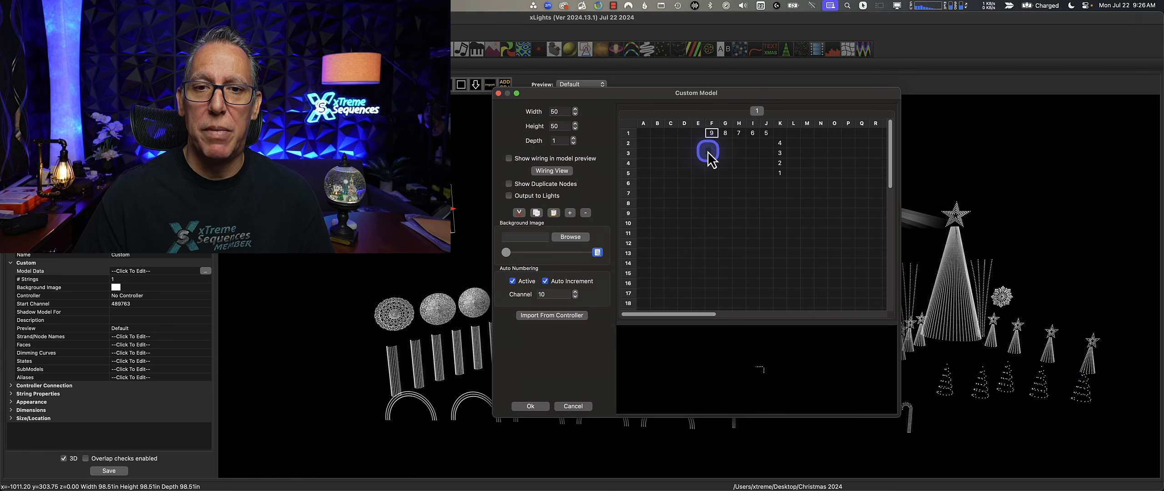
# Place nodes 10 to 21 along a winding path from E2 through C4 and H9 to G13, continuing across row 12
pyautogui.click(698, 143)
pyautogui.click(685, 153)
pyautogui.click(671, 163)
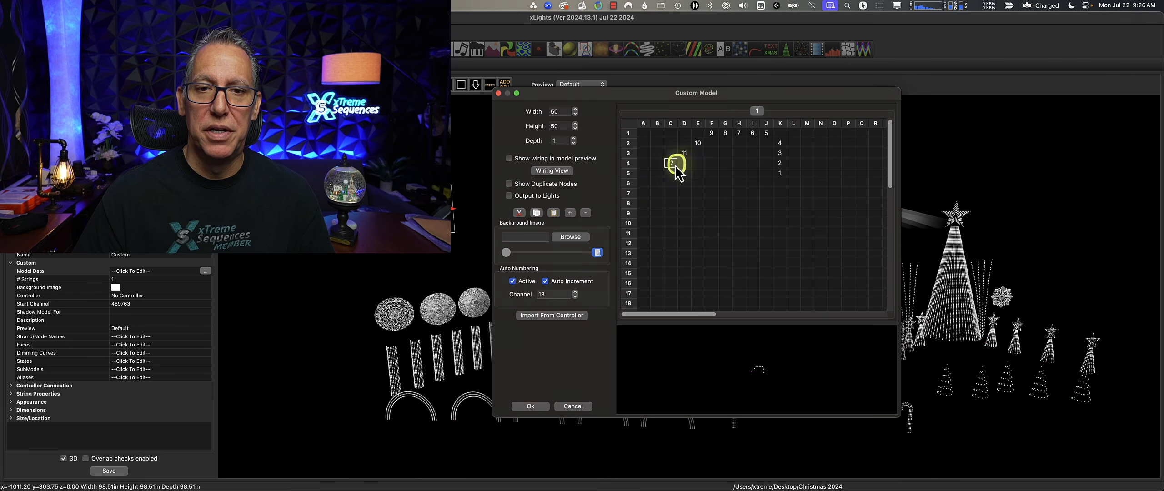
pyautogui.click(685, 173)
pyautogui.click(698, 183)
pyautogui.click(711, 192)
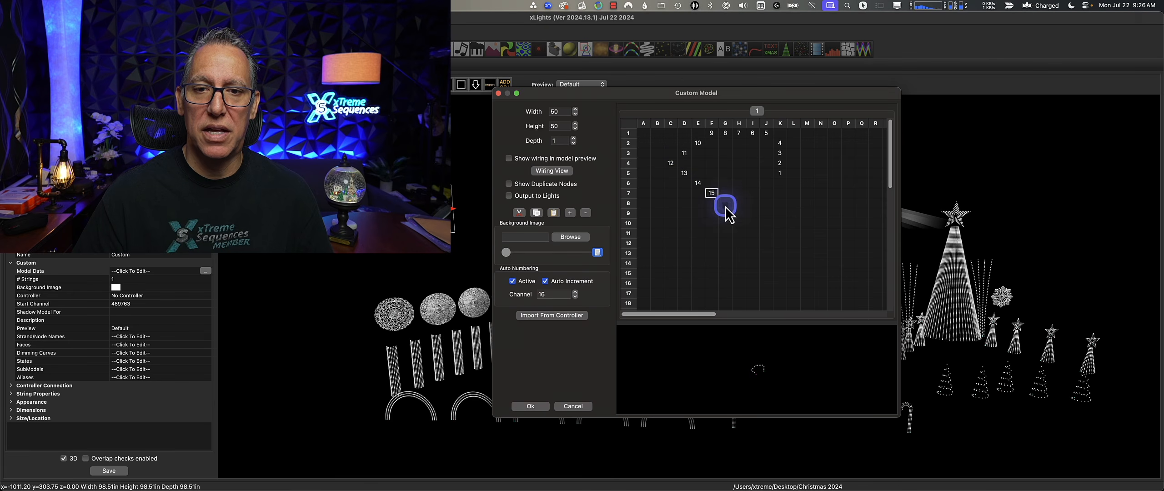
pyautogui.click(736, 218)
pyautogui.click(739, 223)
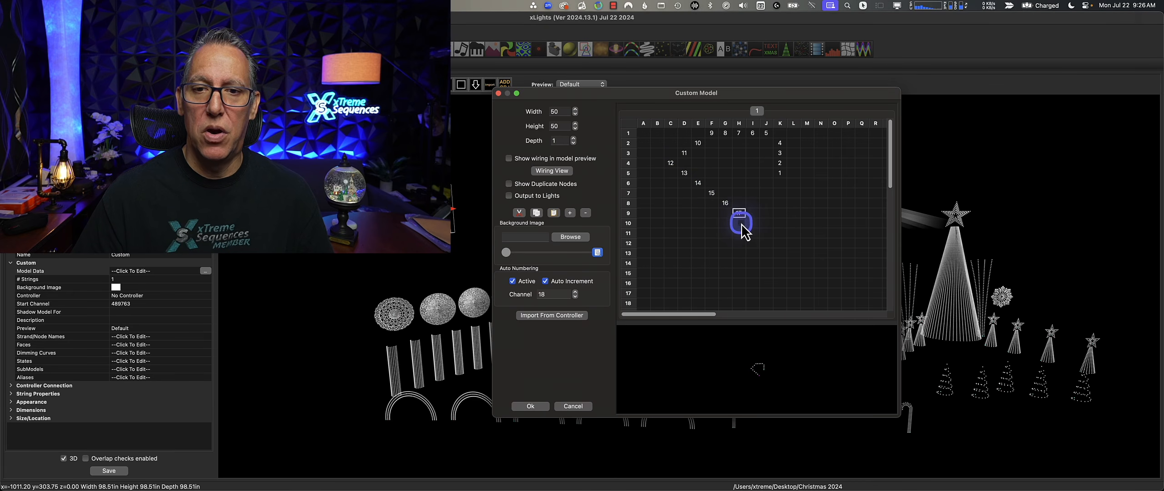
pyautogui.click(739, 233)
pyautogui.click(739, 243)
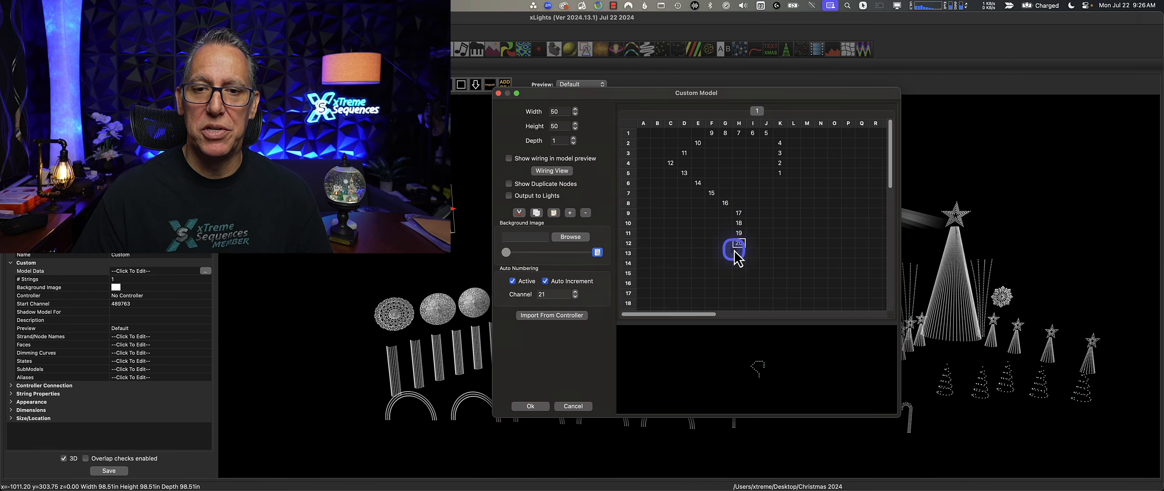
pyautogui.click(698, 243)
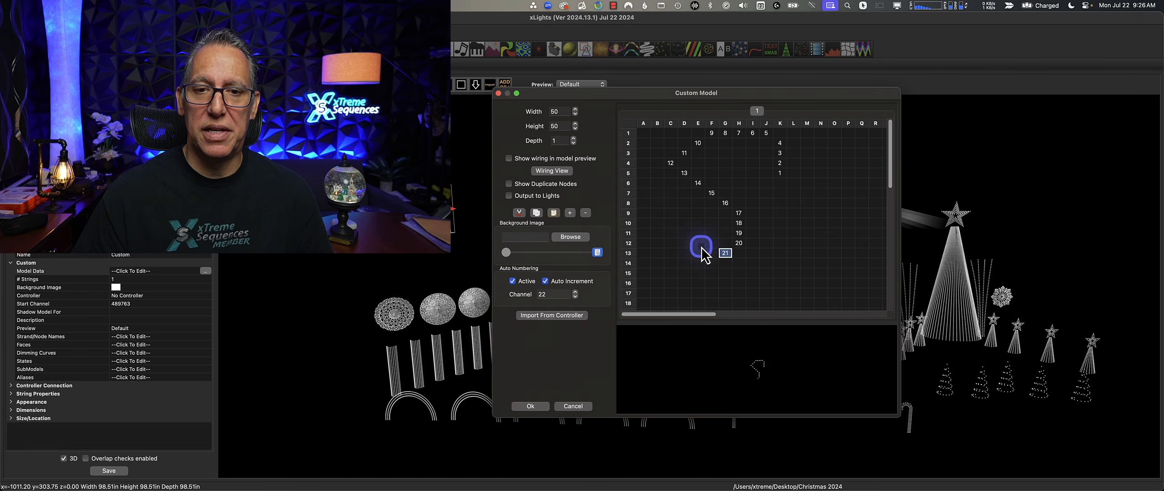
pyautogui.click(658, 243)
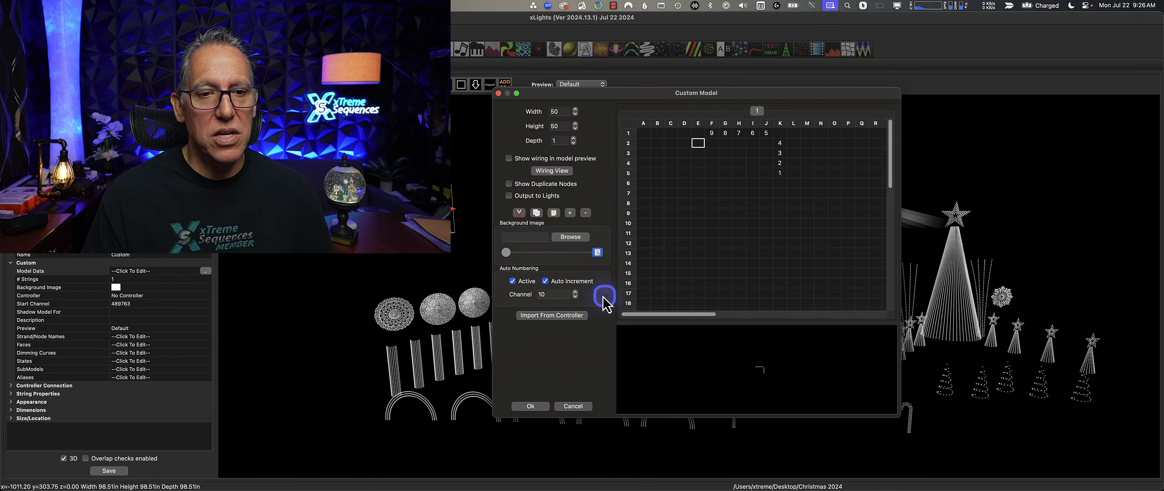
# Toggle auto increment and enter a second node numbered 9 in cell E2
pyautogui.click(546, 282)
pyautogui.click(547, 294)
pyautogui.click(513, 295)
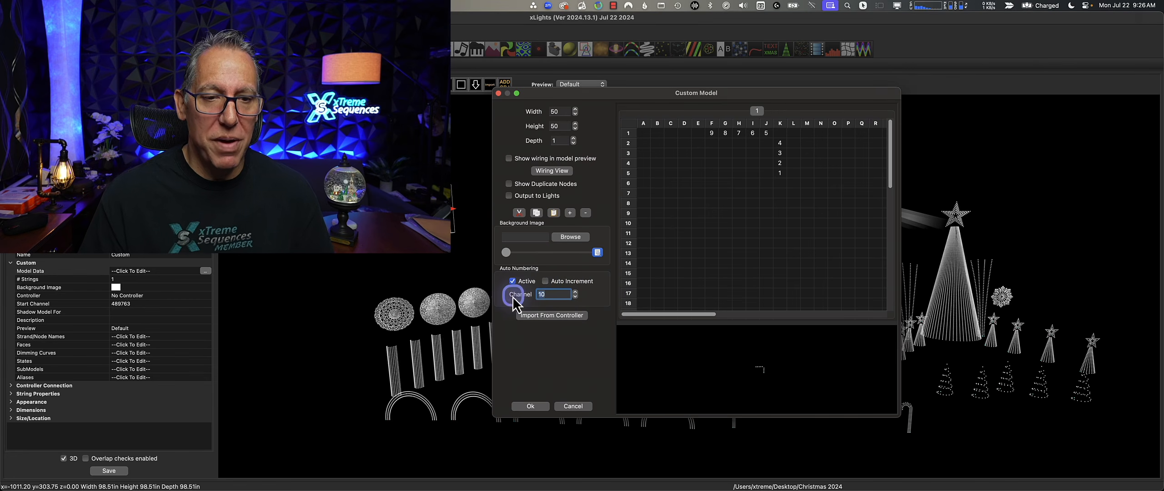
pyautogui.click(546, 281)
pyautogui.click(765, 186)
pyautogui.click(698, 143)
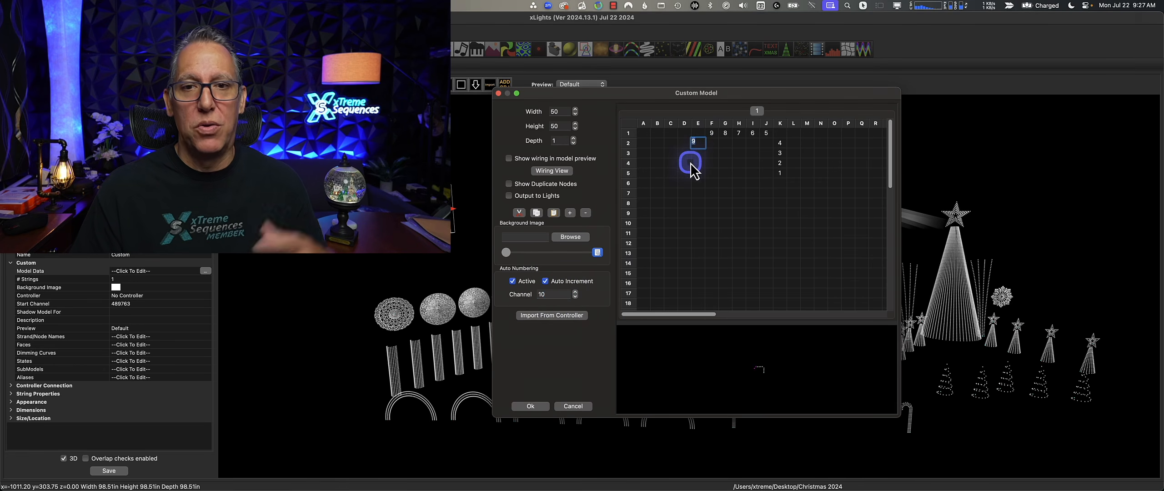
# Turn off auto increment, set the auto numbering channel to 1 and place a second node 1 in cell F9
pyautogui.click(545, 281)
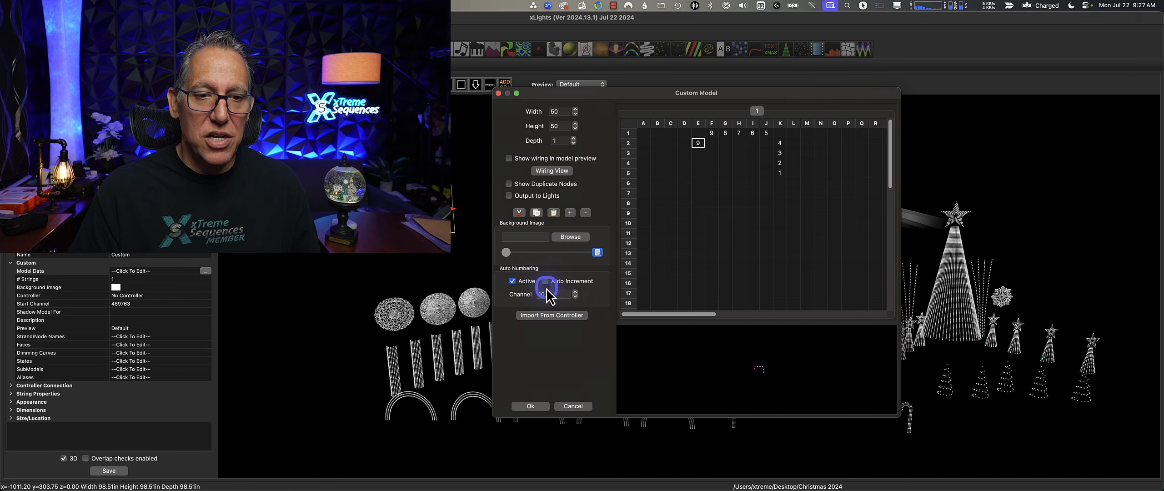
pyautogui.click(559, 295)
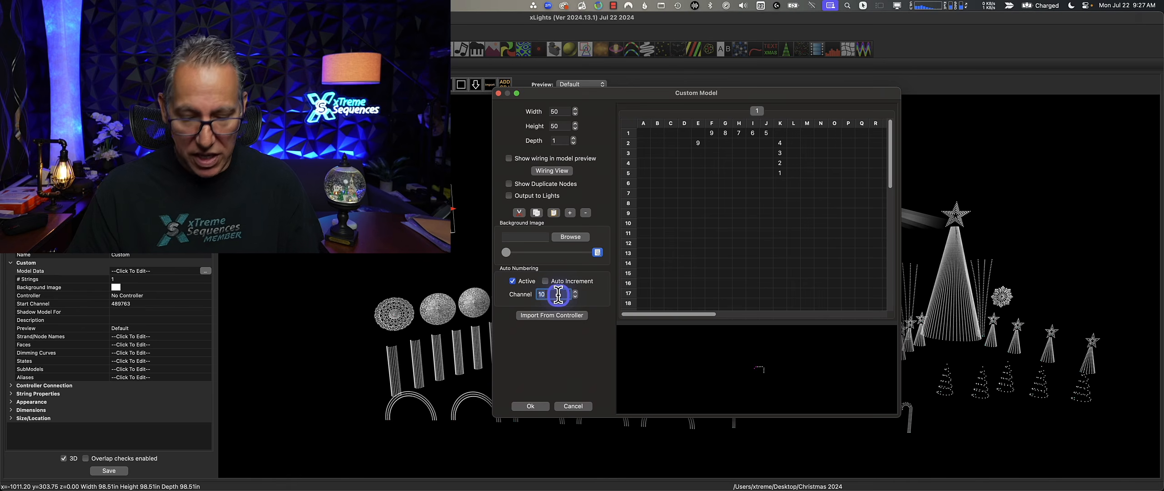
pyautogui.press('BackSpace')
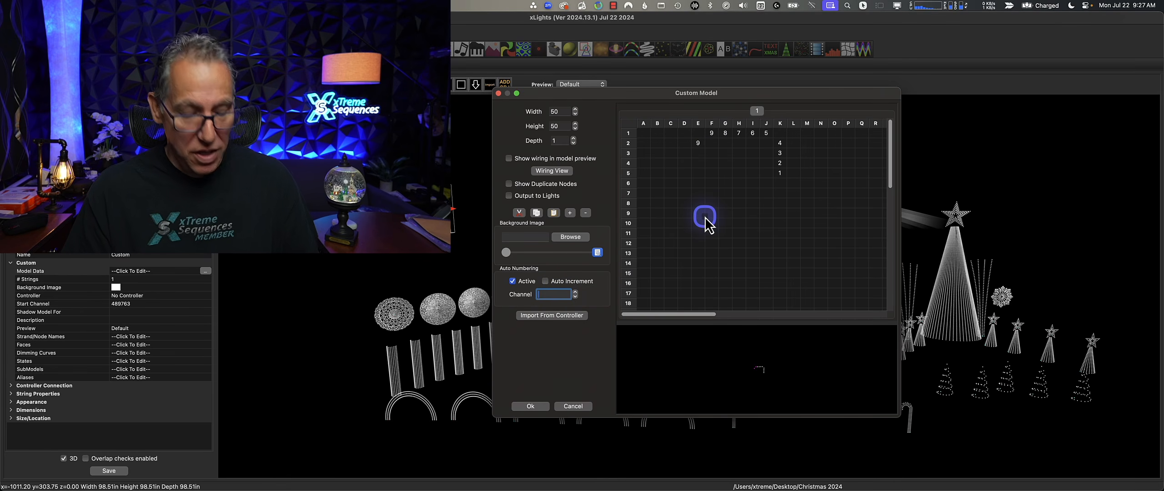
pyautogui.click(706, 219)
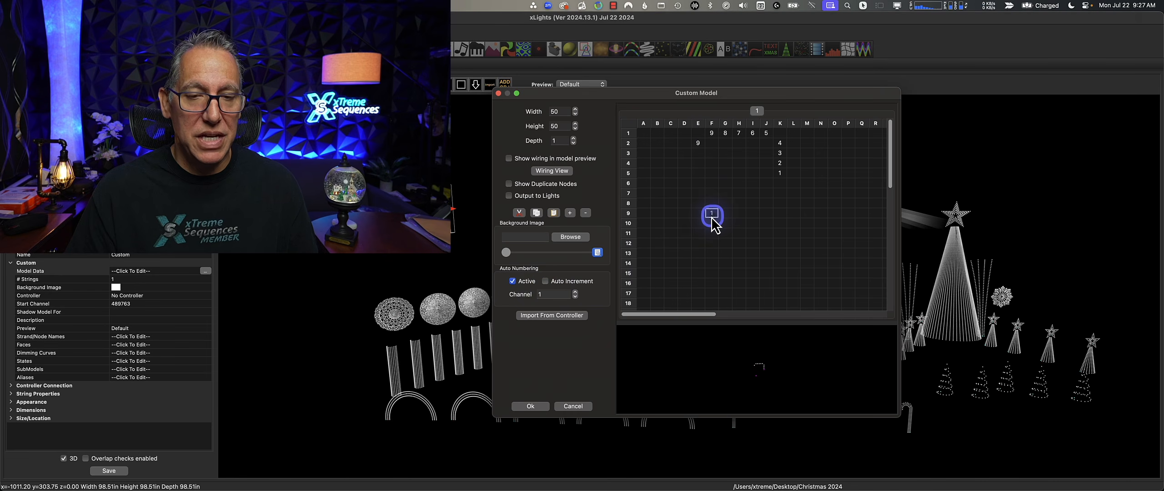
# Turn off auto numbering and delete the duplicate nodes from cells F9 and E2
pyautogui.click(512, 281)
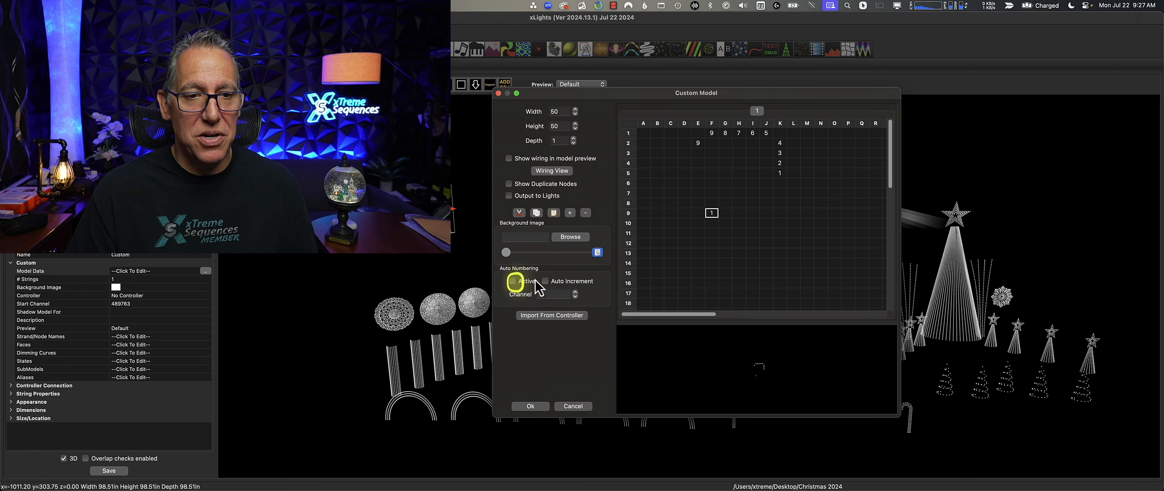
pyautogui.click(726, 226)
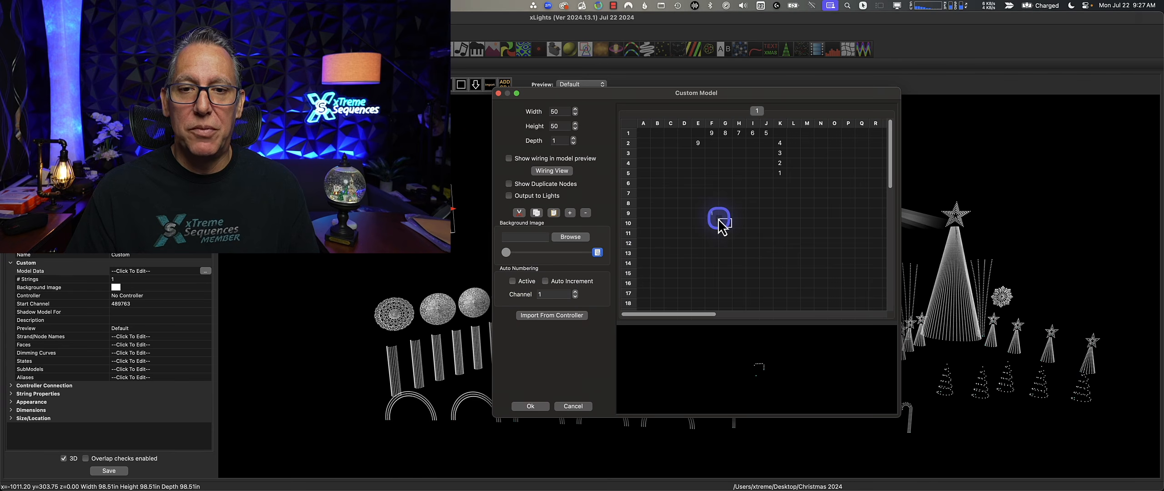
pyautogui.doubleClick(718, 216)
pyautogui.click(698, 143)
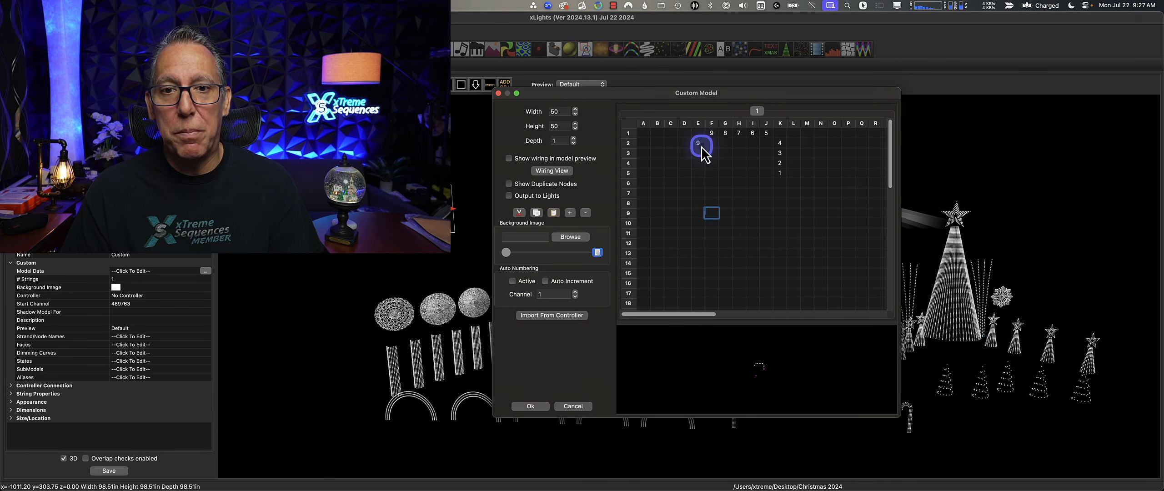
pyautogui.press('Delete')
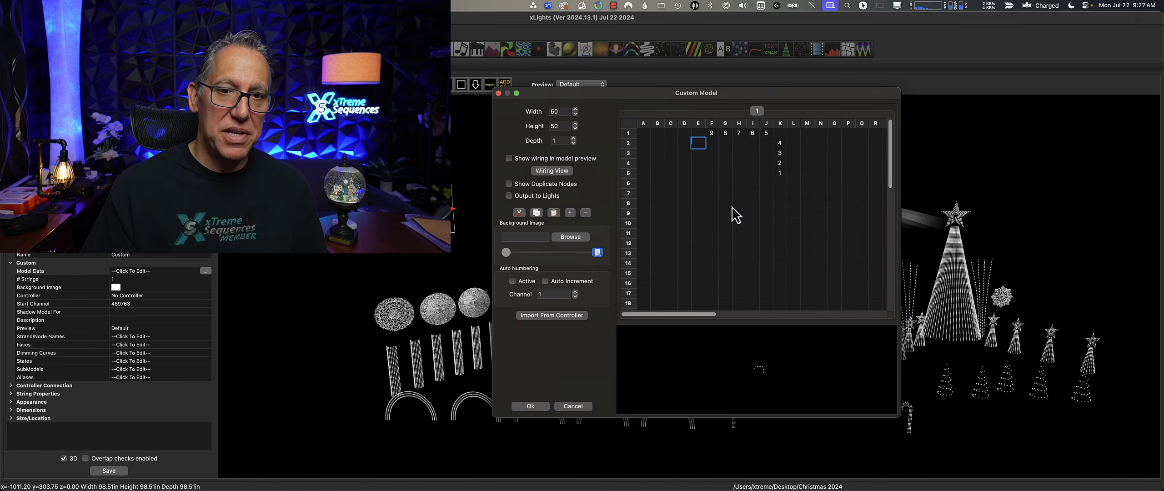
# Turn auto numbering and auto increment back on, set the channel to 10 and place further nodes from E2 down column D and around towards row 18
pyautogui.click(512, 281)
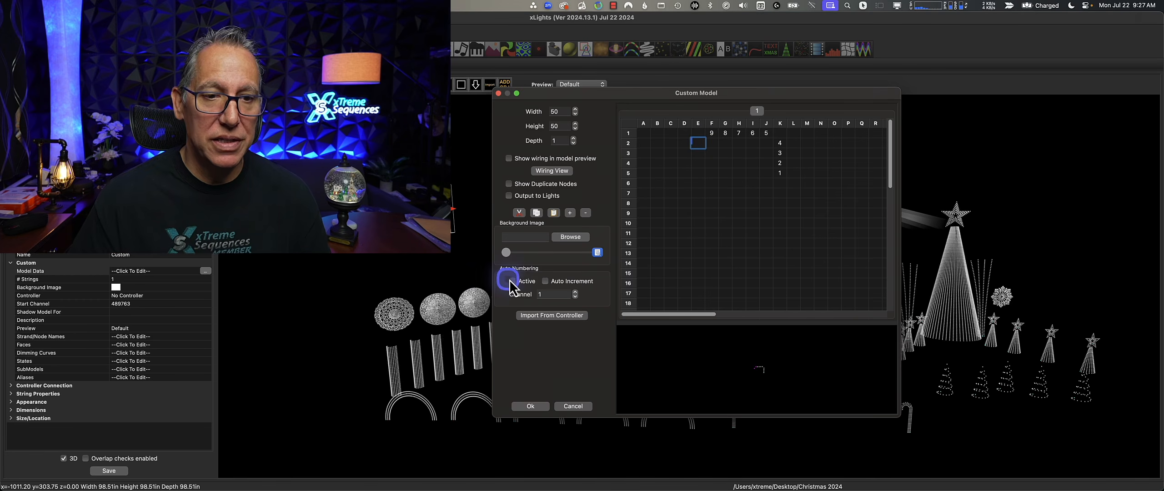
pyautogui.click(545, 281)
pyautogui.click(546, 294)
pyautogui.write('0')
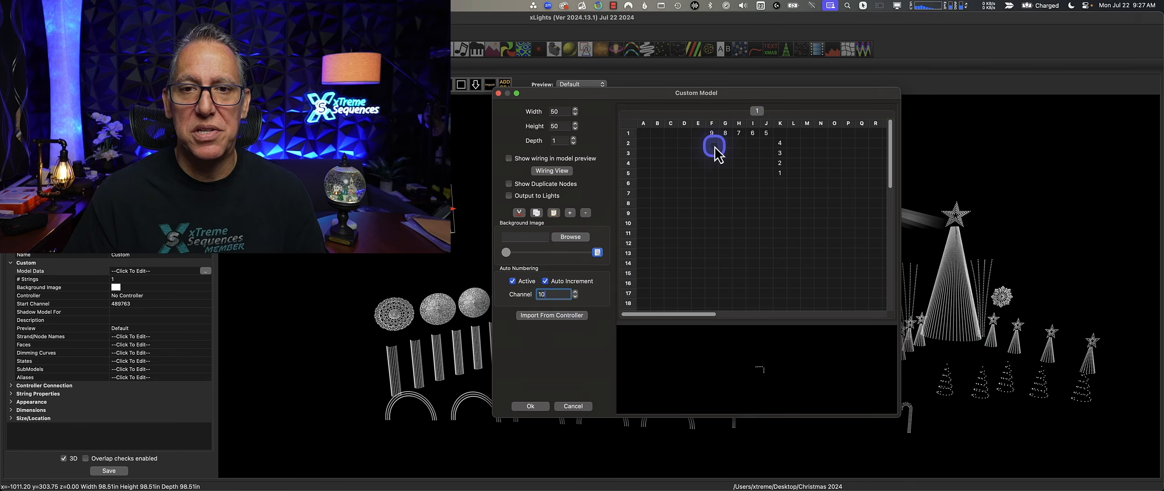
pyautogui.click(698, 143)
pyautogui.click(684, 152)
pyautogui.click(684, 163)
pyautogui.click(684, 173)
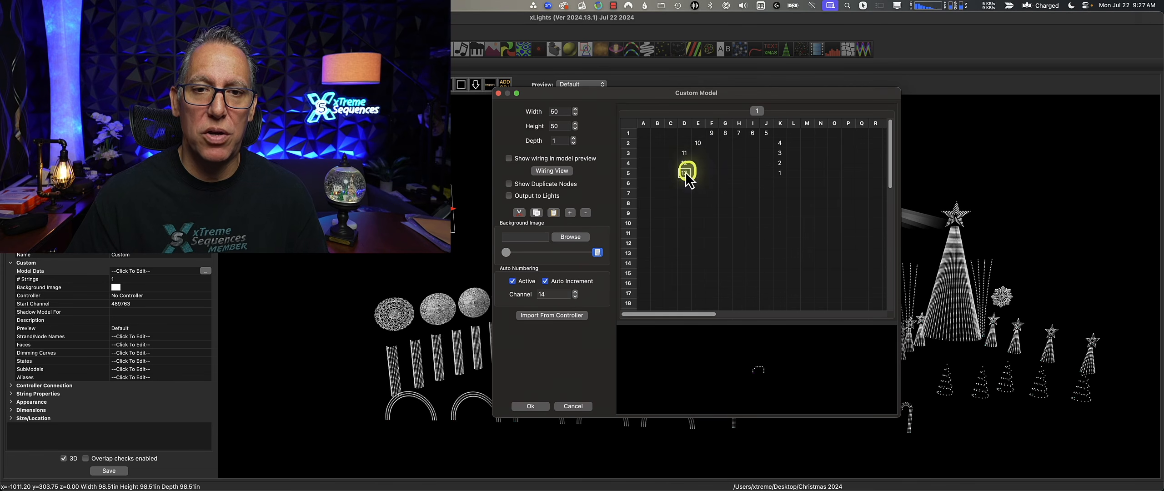
pyautogui.click(684, 183)
pyautogui.click(685, 193)
pyautogui.click(684, 213)
pyautogui.click(684, 223)
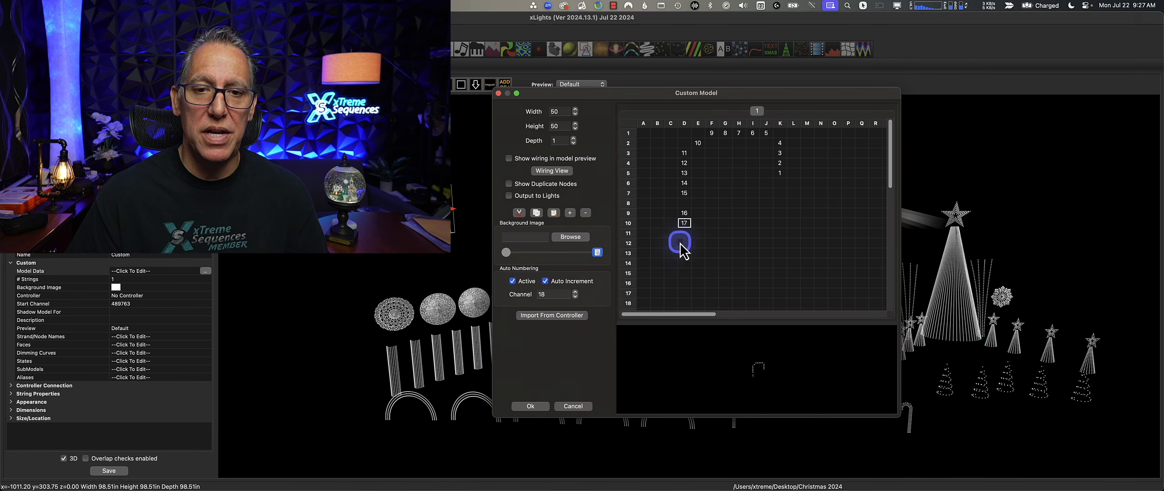
pyautogui.click(657, 253)
pyautogui.click(643, 283)
pyautogui.click(711, 310)
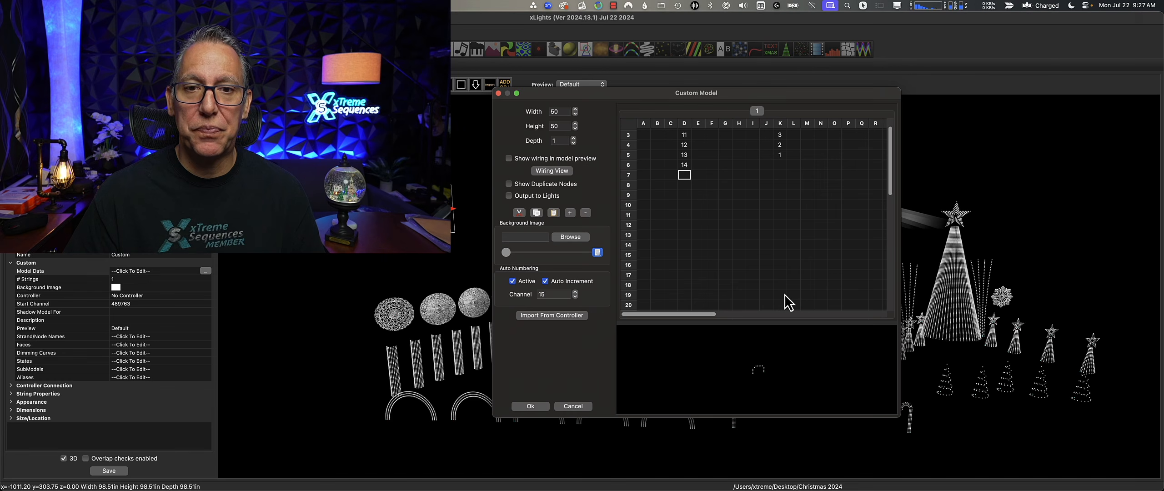
# Undo the node placements one by one, cancel the custom model data editing and deselect the custom model in the layout
pyautogui.moveTo(785, 297)
pyautogui.mouseDown()
pyautogui.moveTo(779, 278)
pyautogui.moveTo(666, 273)
pyautogui.mouseUp()
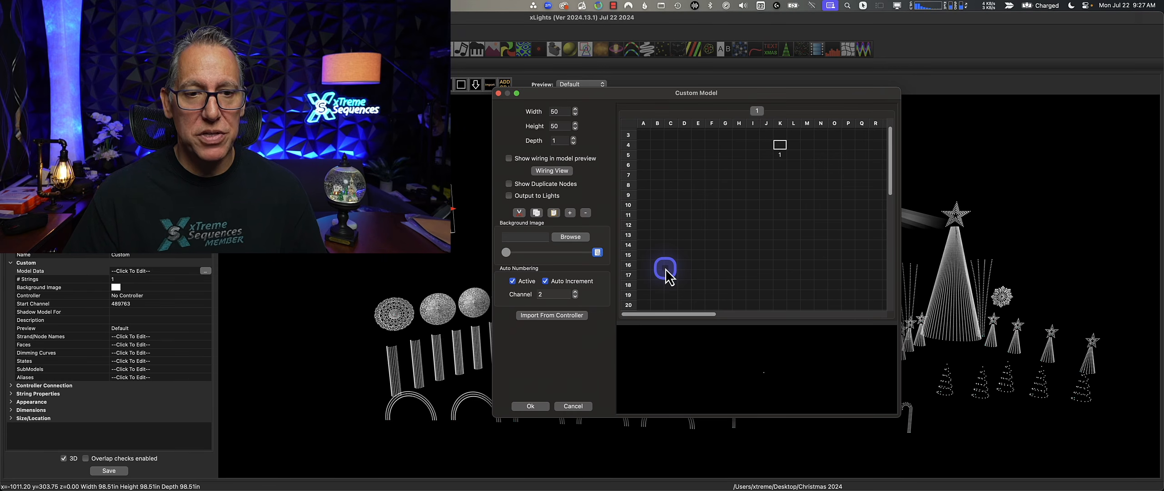
pyautogui.click(572, 406)
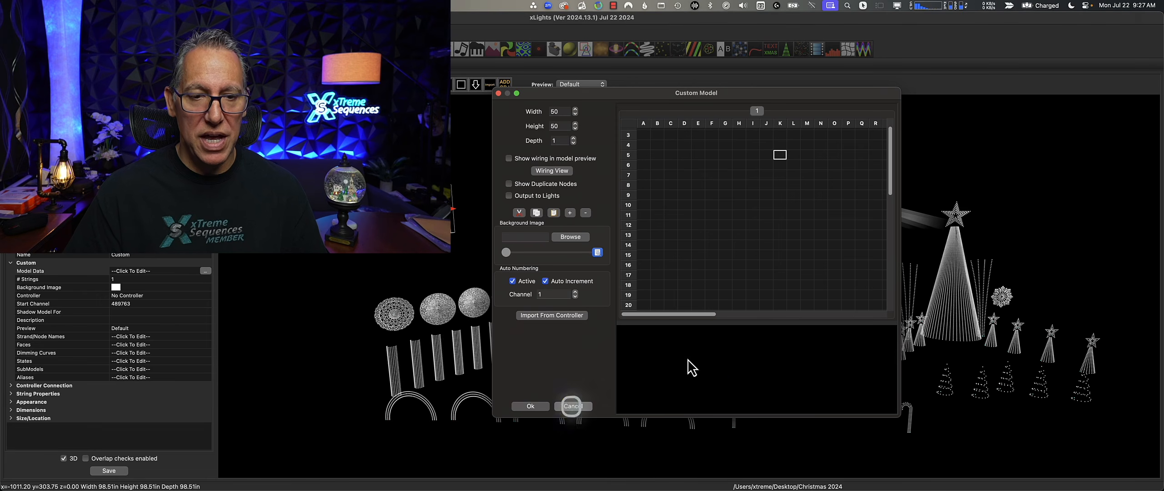
pyautogui.click(609, 195)
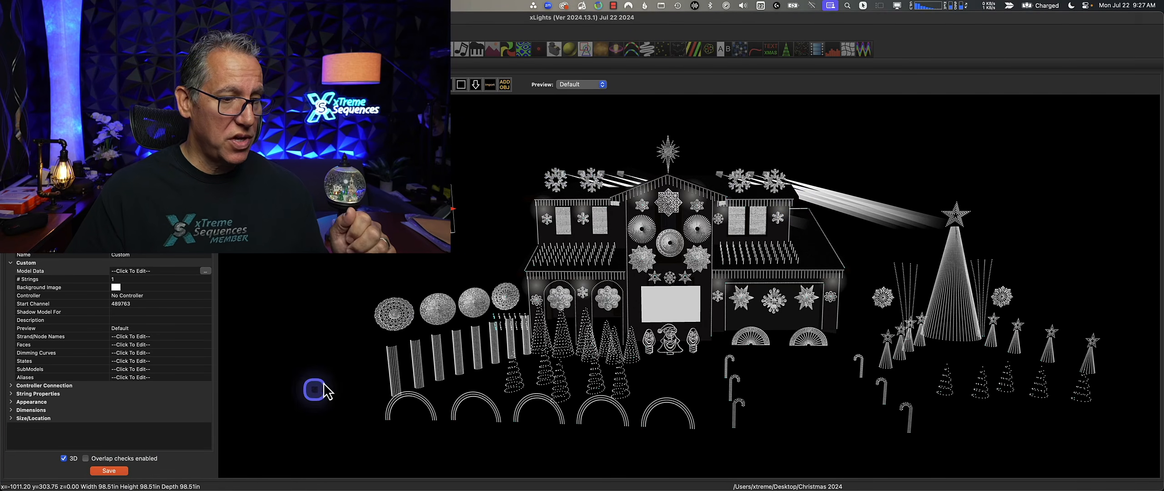
pyautogui.click(489, 252)
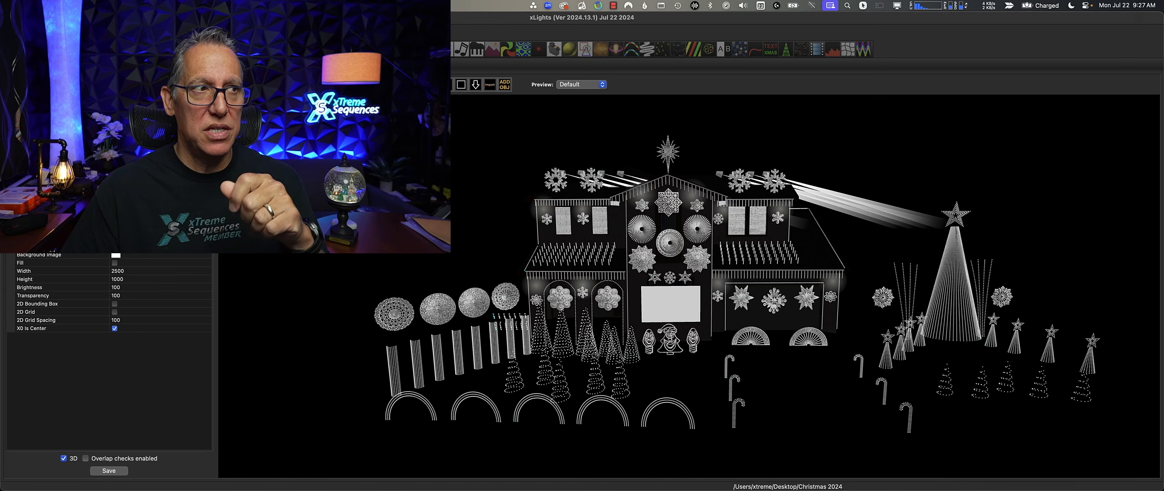
# Start creating a new sequence of the musical type
pyautogui.click(26, 32)
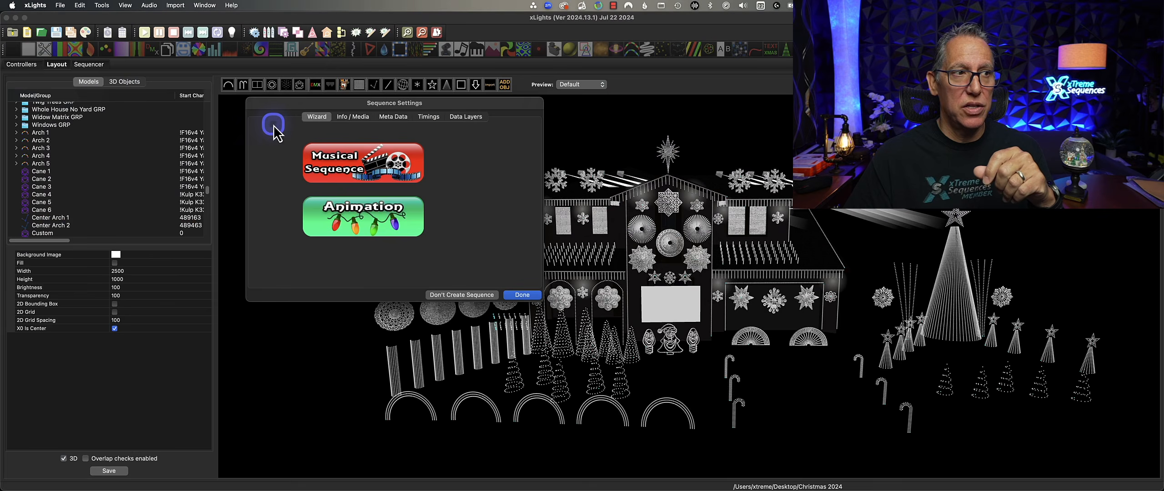
pyautogui.click(509, 226)
pyautogui.click(419, 169)
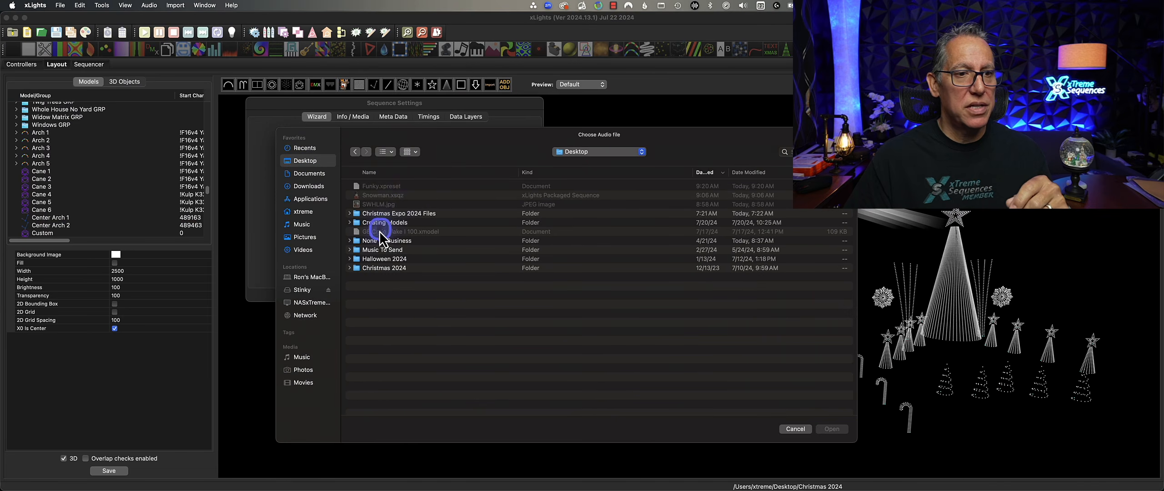
pyautogui.click(389, 260)
pyautogui.doubleClick(388, 260)
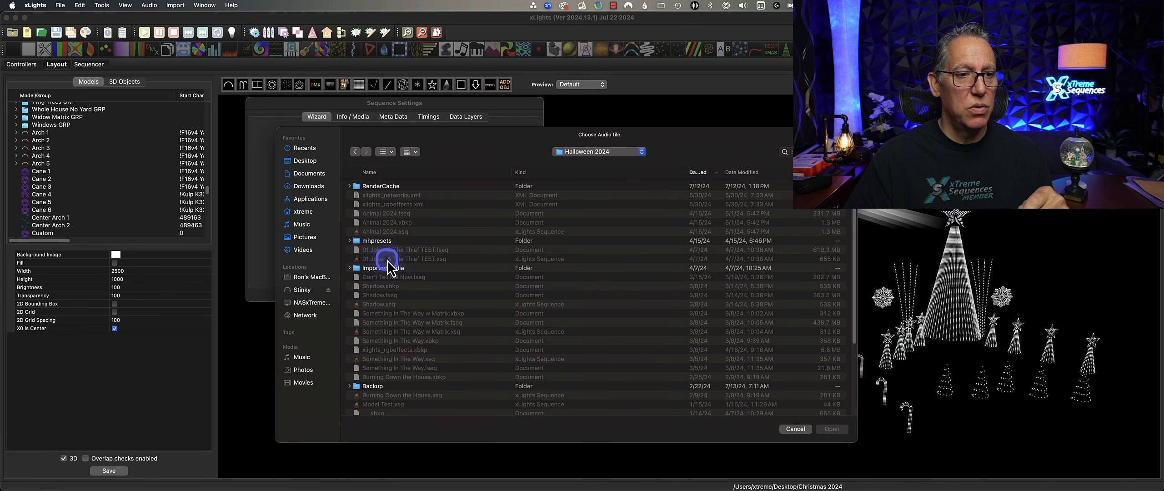
pyautogui.click(355, 152)
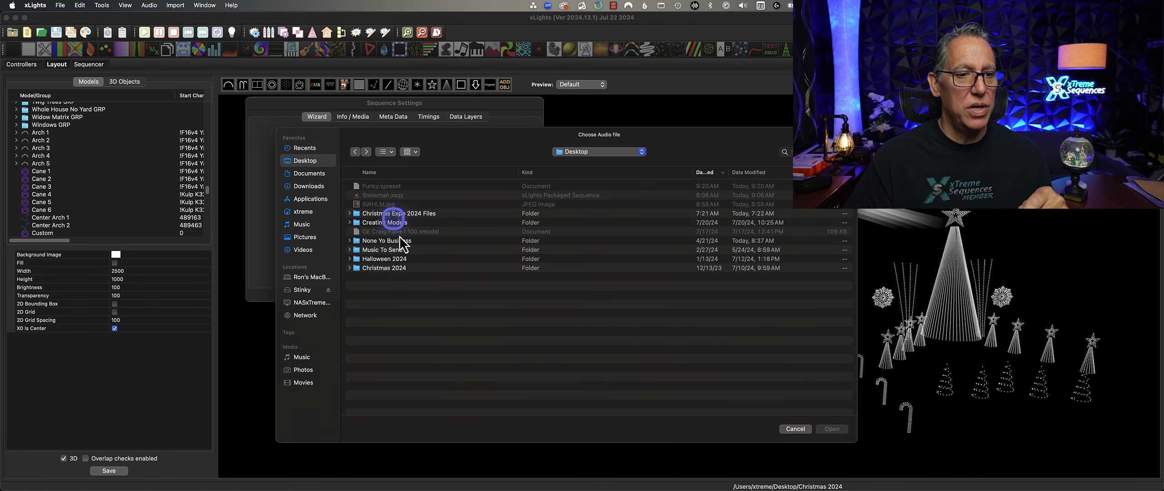
# Choose Snowman.mp3 from the Audio folder in Christmas 2024 as the audio and finish creating the sequence with the Main Sequence View
pyautogui.doubleClick(389, 268)
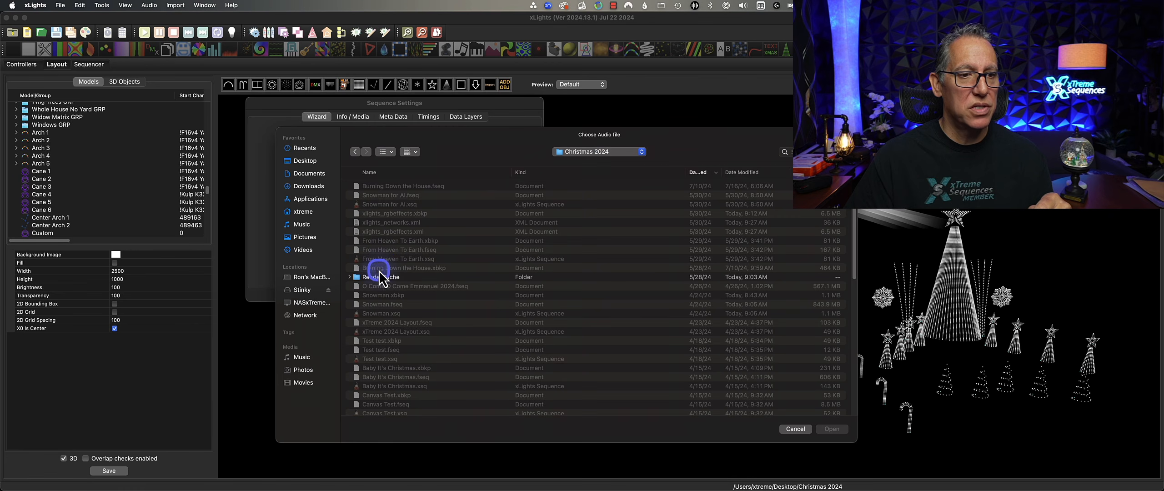
pyautogui.scroll(-3, 384, 287)
pyautogui.scroll(-6, 384, 294)
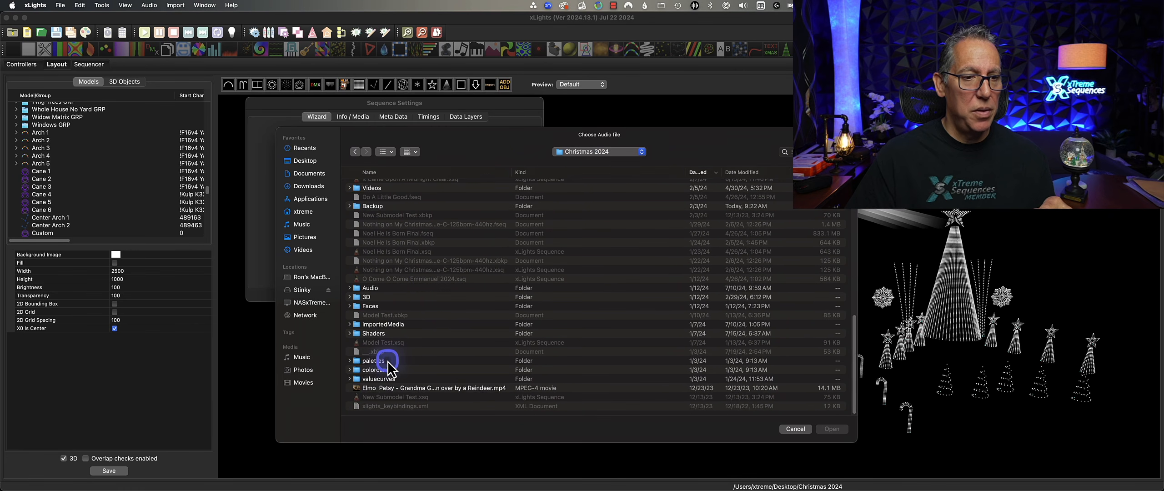
pyautogui.doubleClick(375, 289)
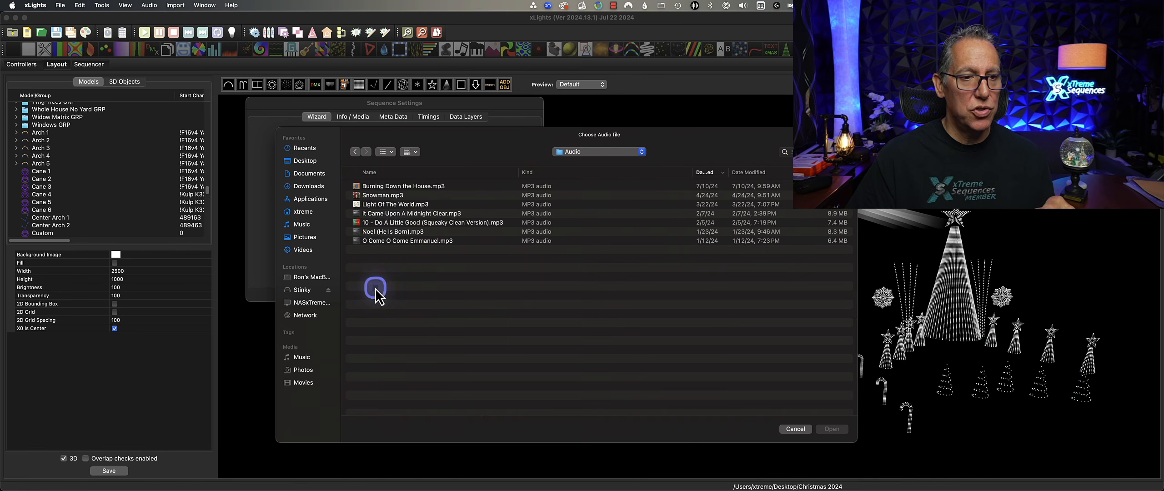
pyautogui.doubleClick(394, 196)
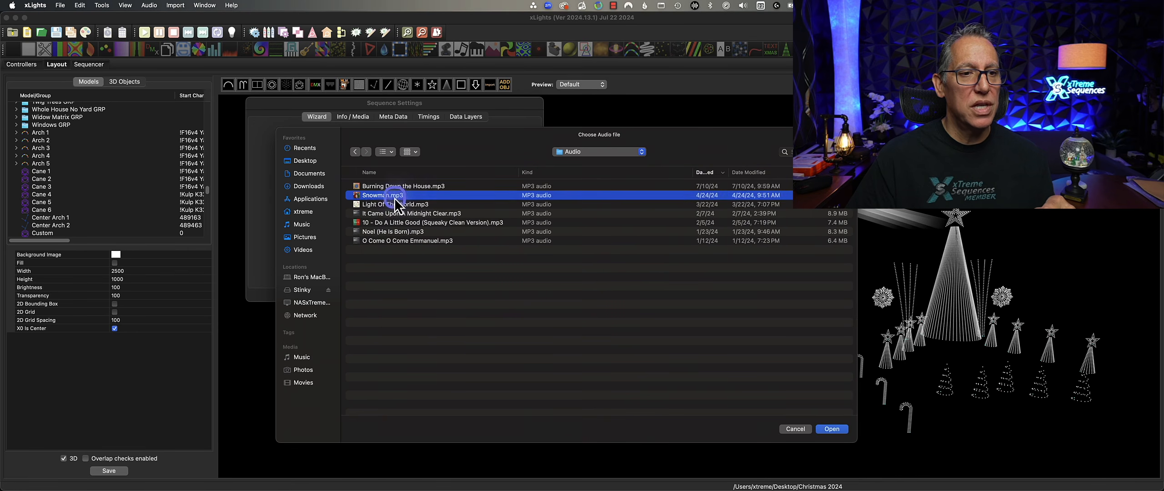
pyautogui.click(540, 312)
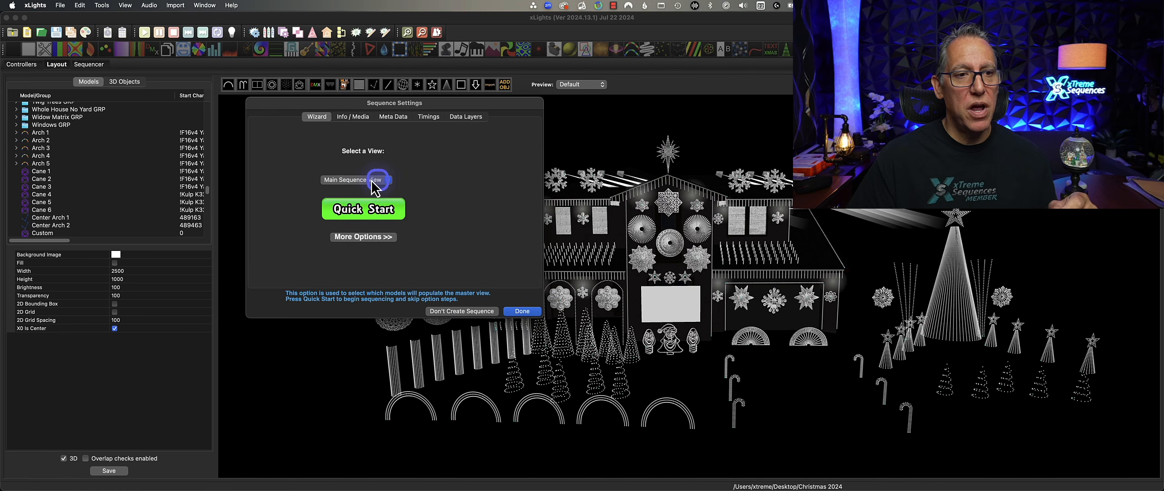
pyautogui.click(523, 312)
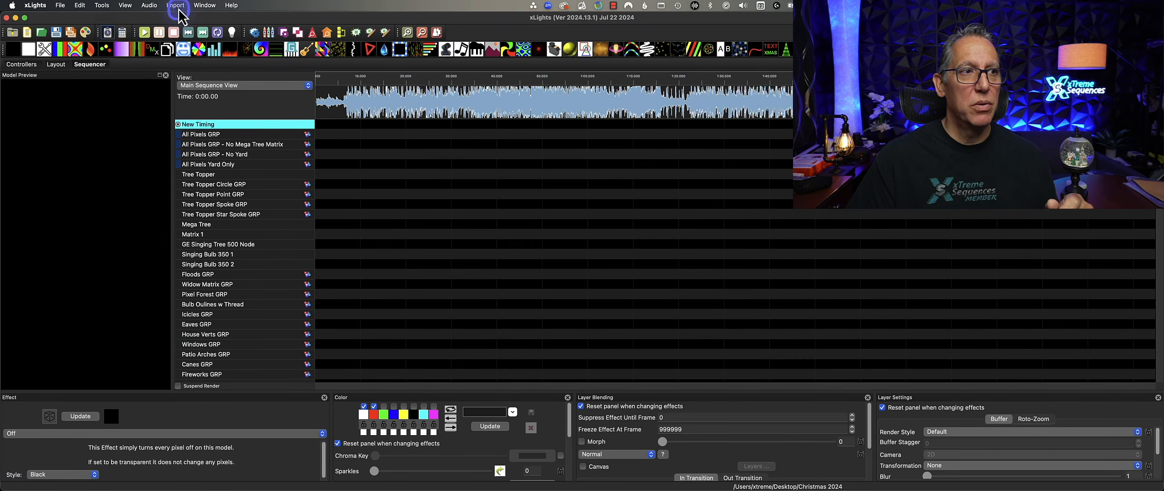
# Import the effects from the packaged sequence Snowman.xsqz on the Desktop, mapping the models automatically
pyautogui.click(191, 31)
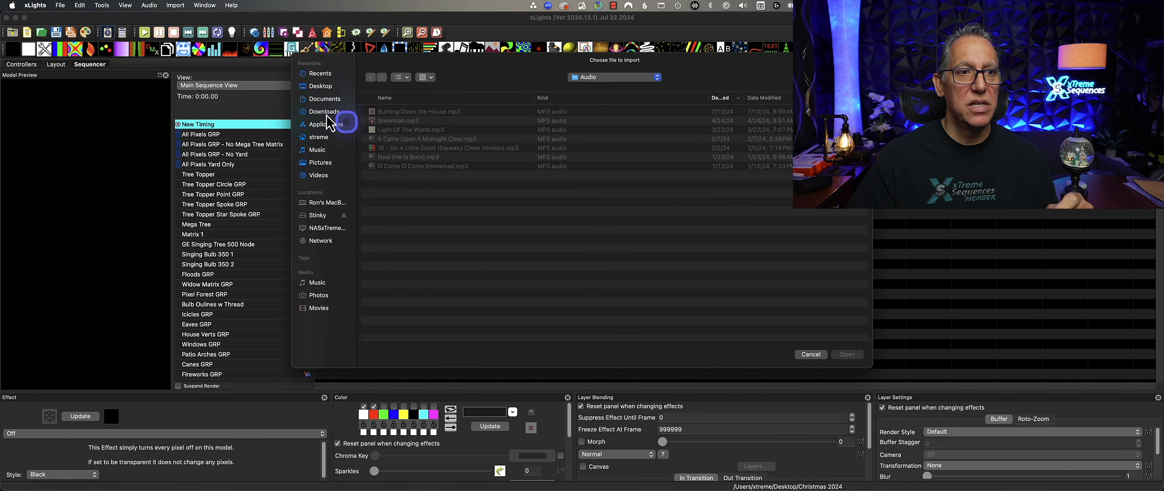
pyautogui.click(320, 86)
pyautogui.click(392, 120)
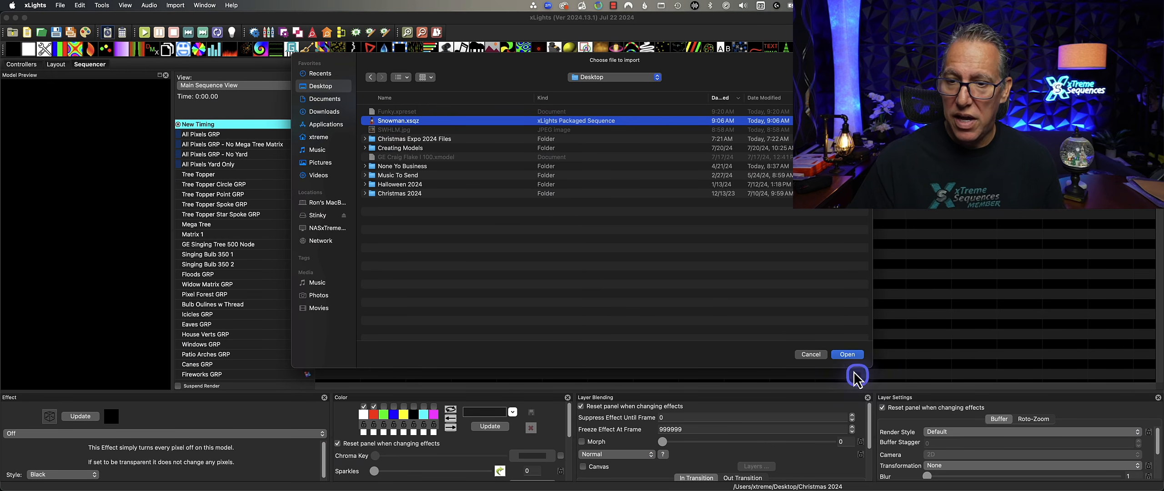
pyautogui.click(850, 355)
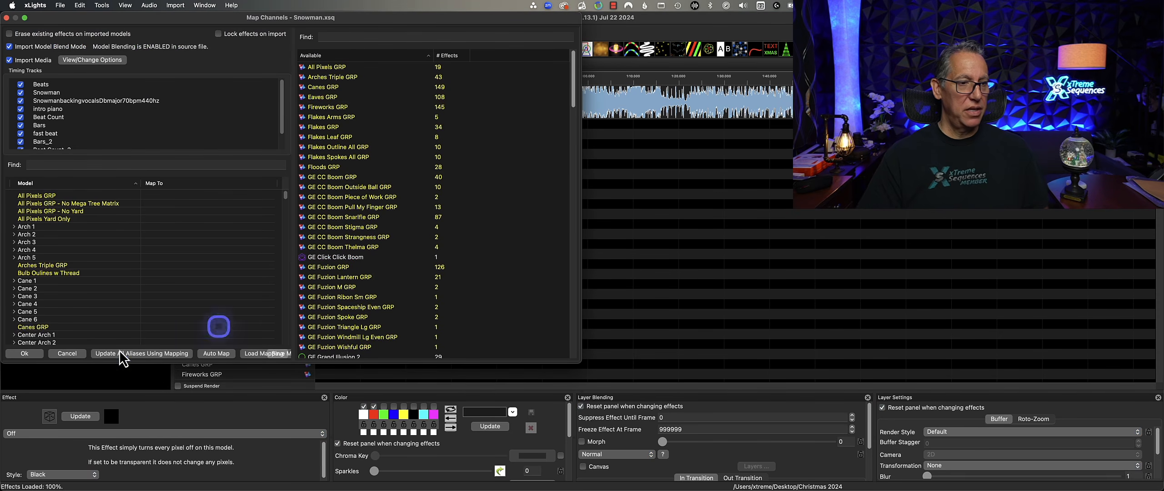
pyautogui.click(214, 354)
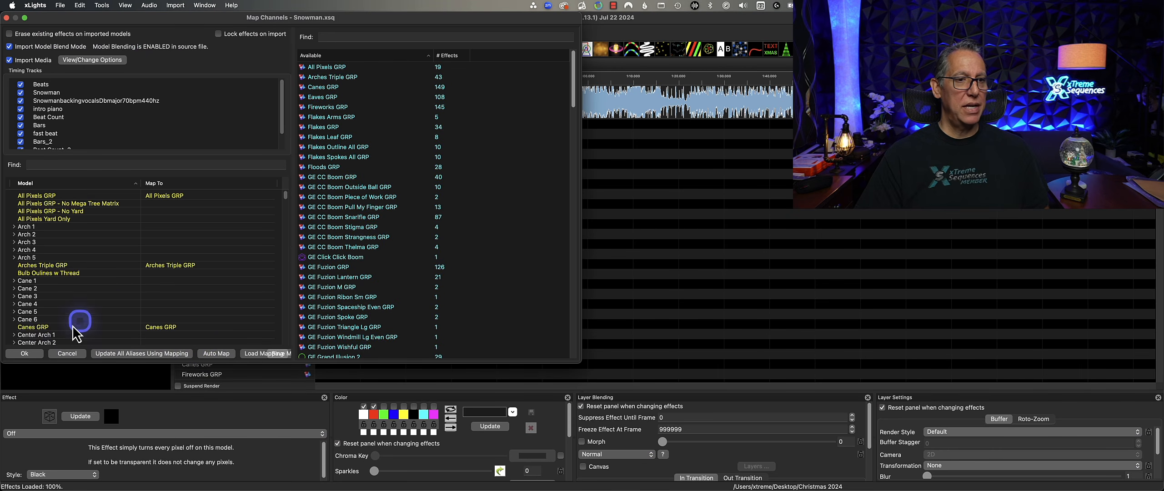
pyautogui.click(32, 354)
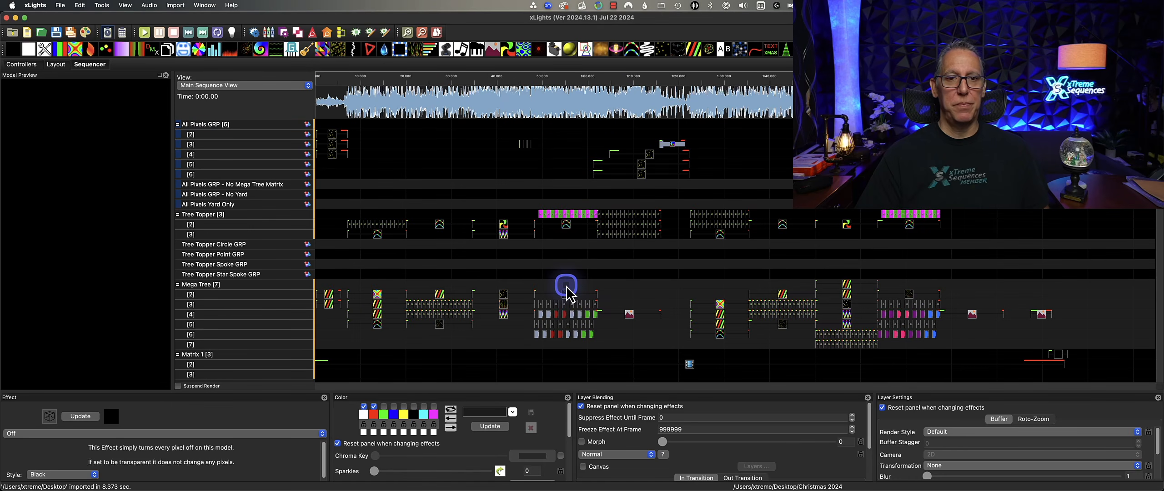